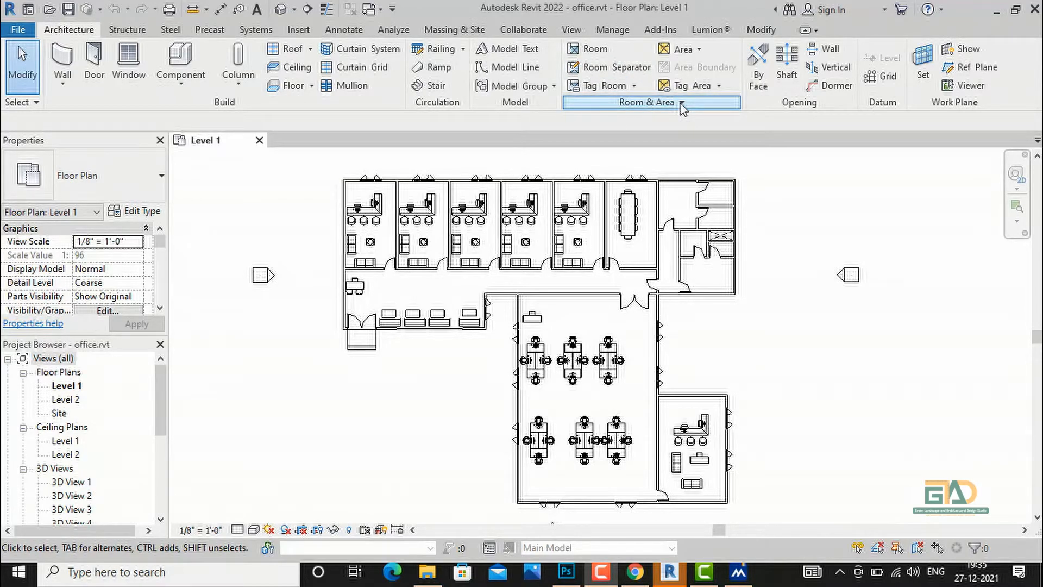
Review the Area and Volume Computations settings, select the Rentable area scheme, and accept the dialog.
click(682, 105)
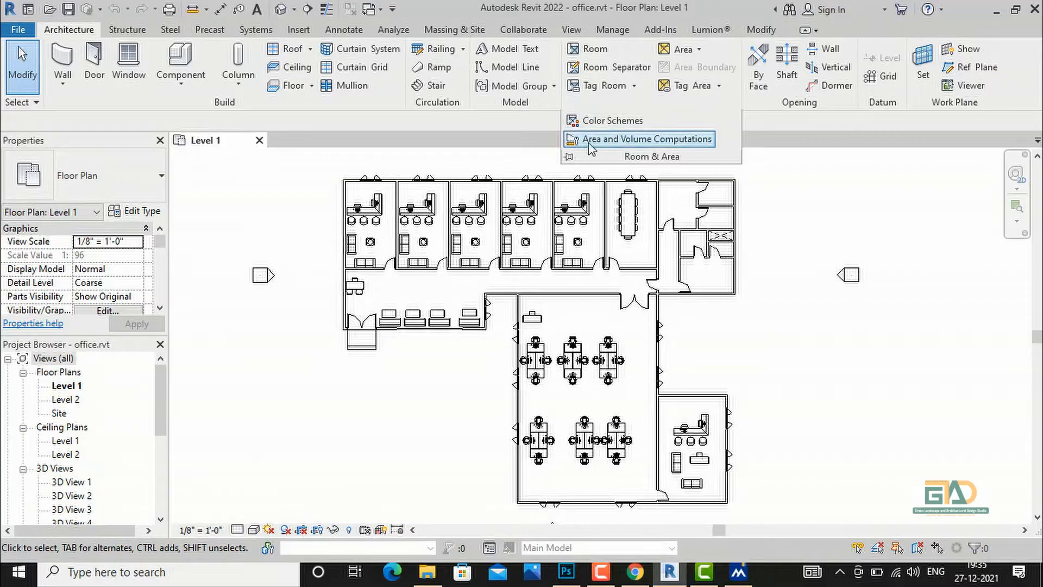
click(668, 140)
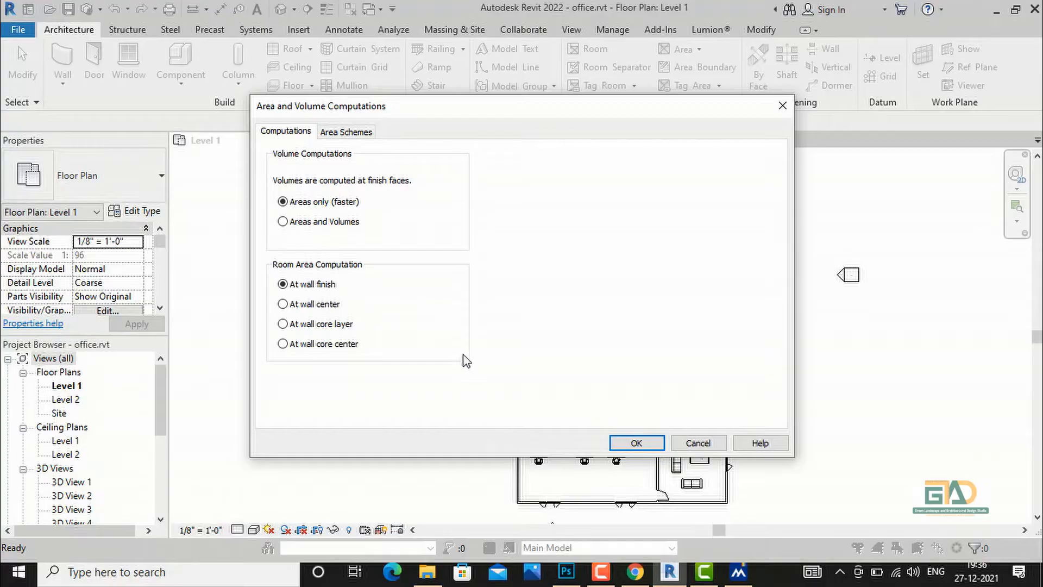
click(357, 136)
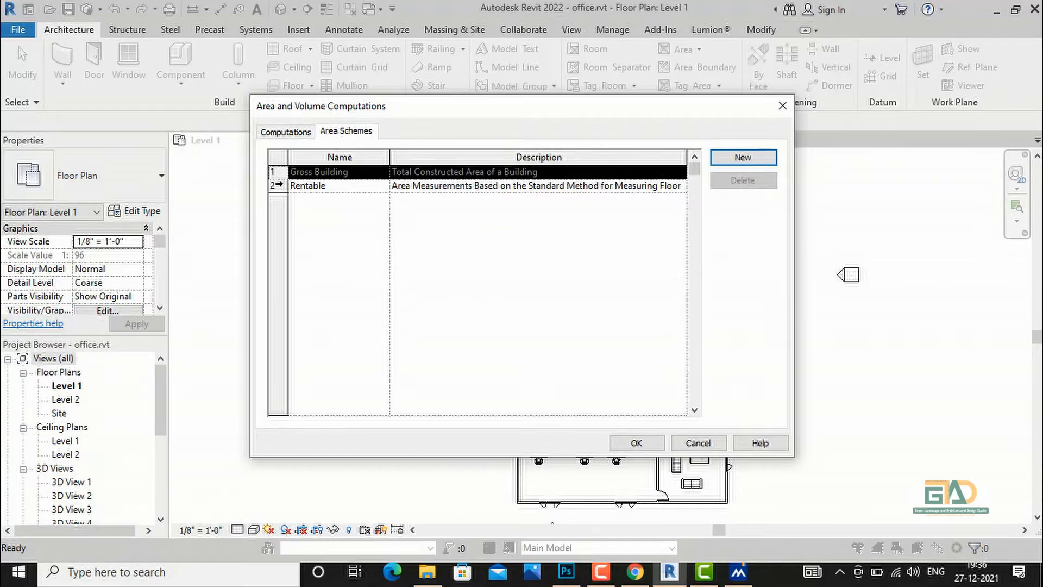
click(279, 185)
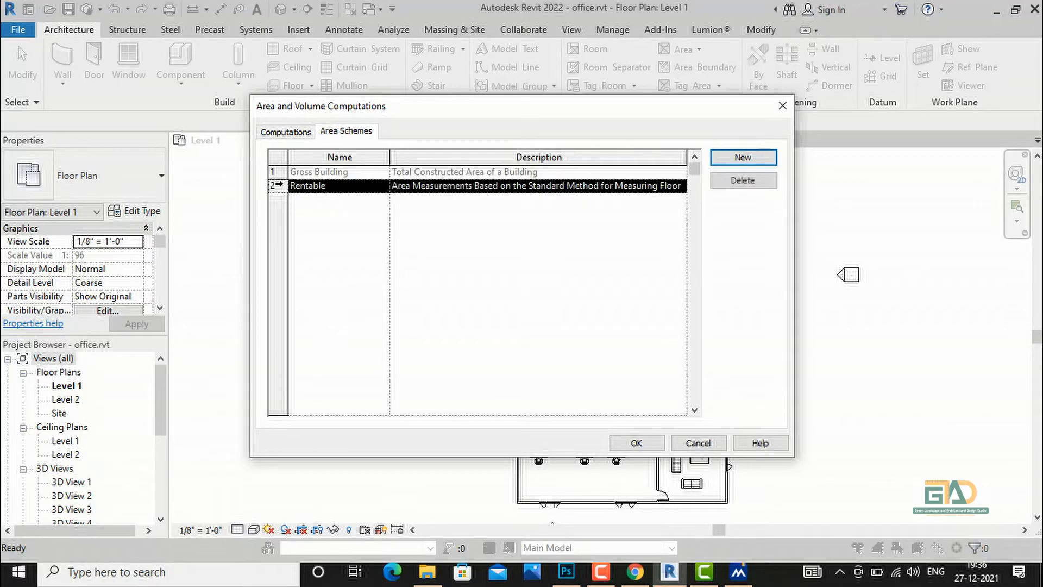
click(639, 443)
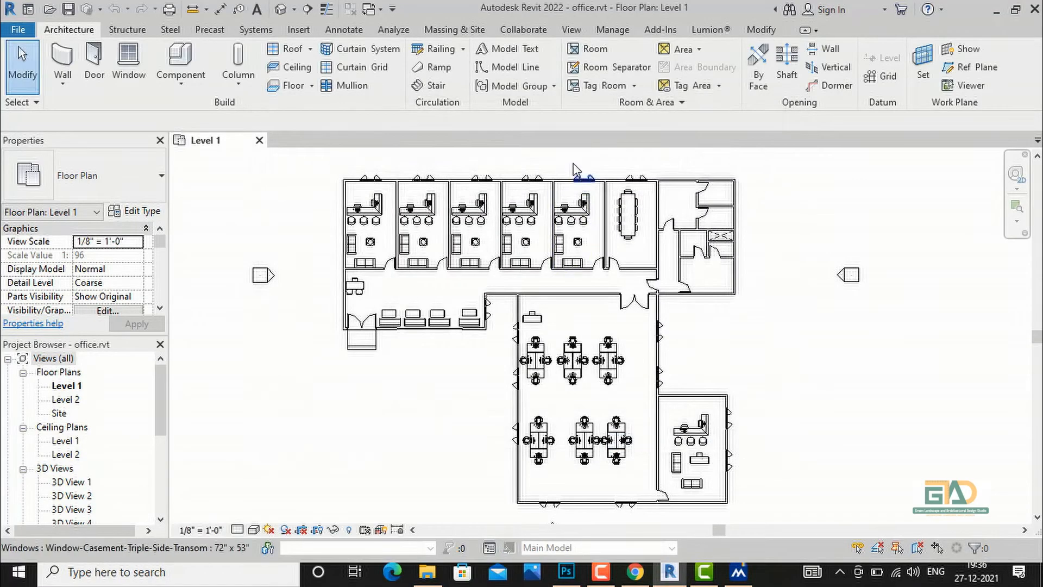
Create a Rentable area plan for Level 1 with area boundary lines generated automatically from all external walls.
click(700, 51)
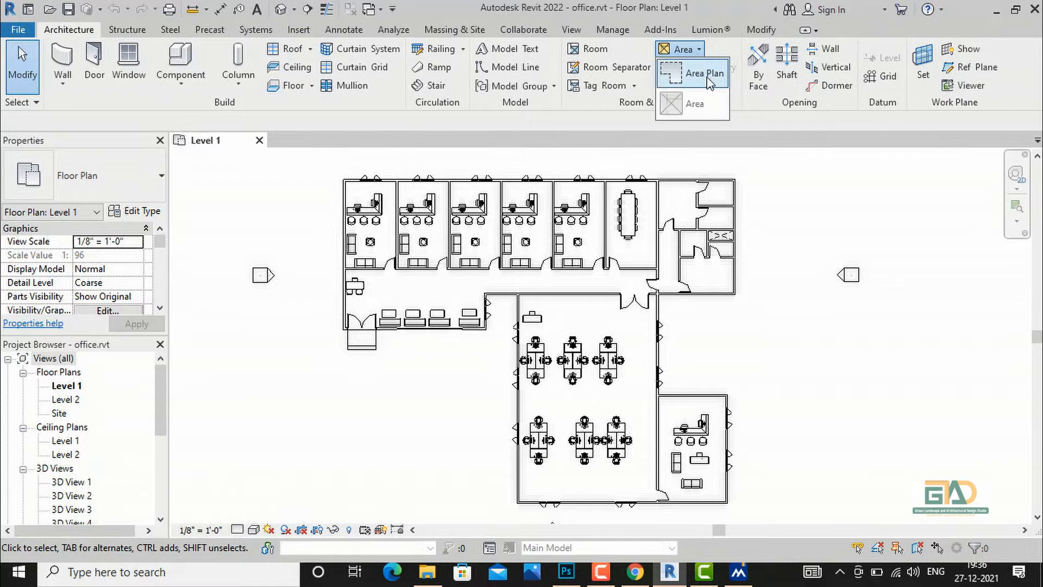
click(708, 78)
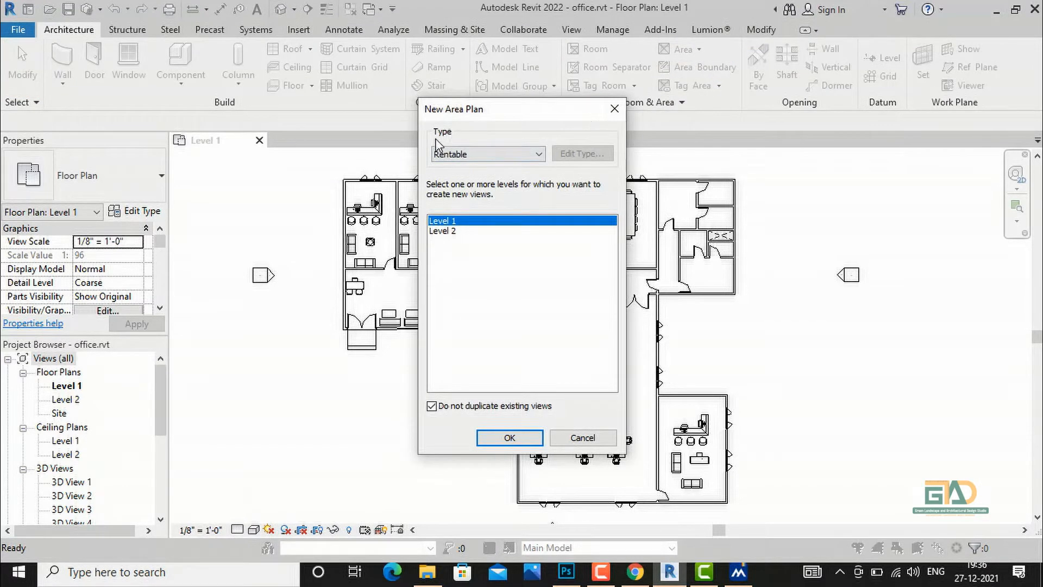
click(451, 154)
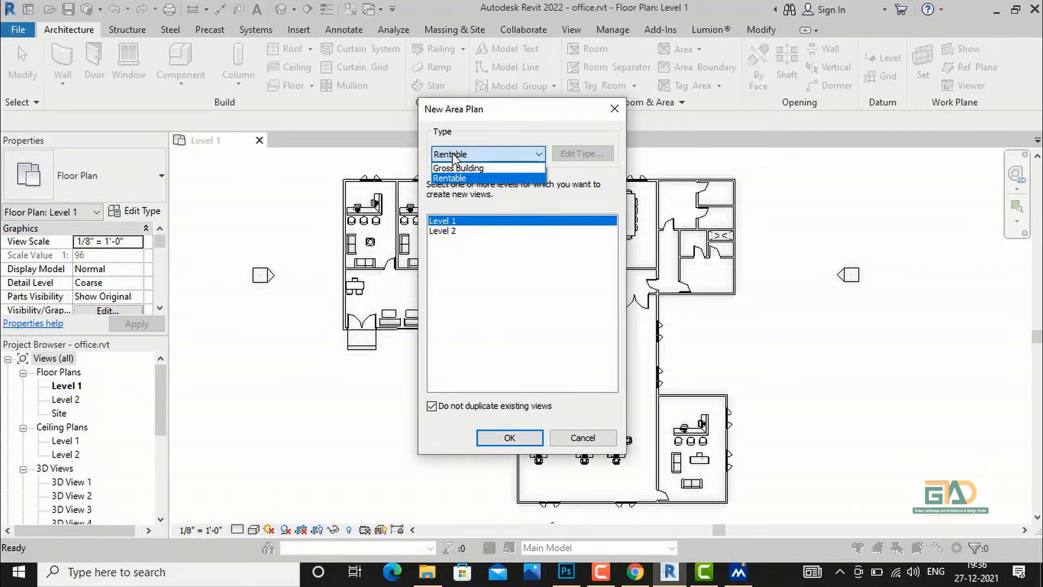
click(451, 178)
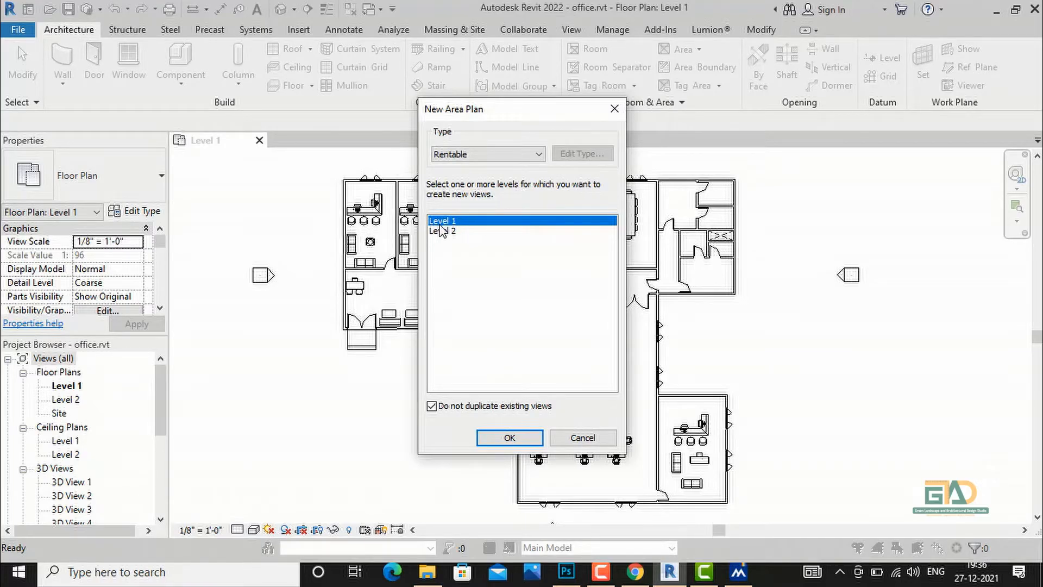
click(511, 438)
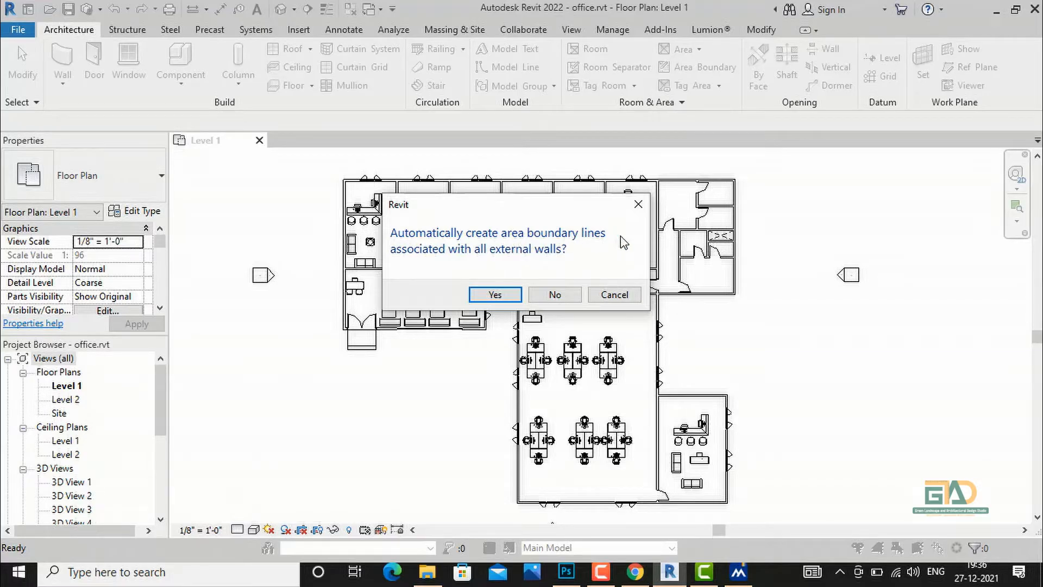
click(498, 296)
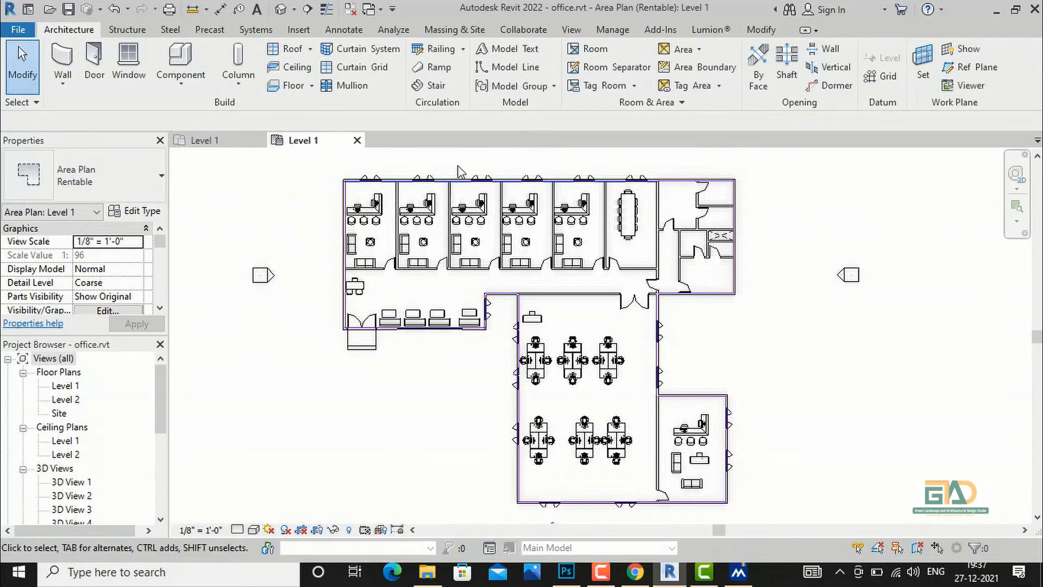
Examine the area boundary lines along the external walls around the whole plan, temporarily switching on Thin Lines for a closer look.
scroll(346, 190, up, 4)
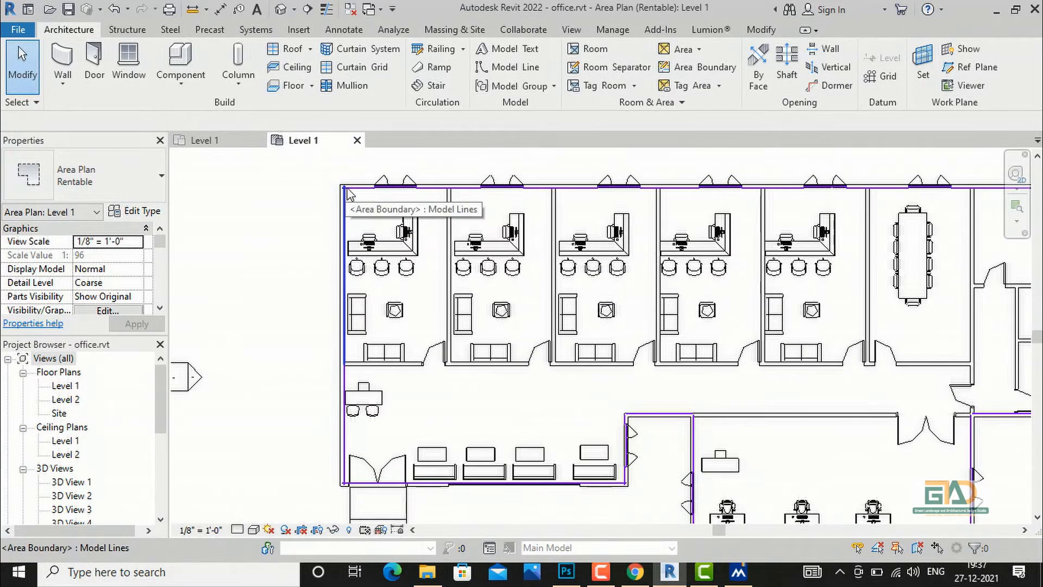
scroll(374, 164, down, 3)
scroll(492, 166, up, 5)
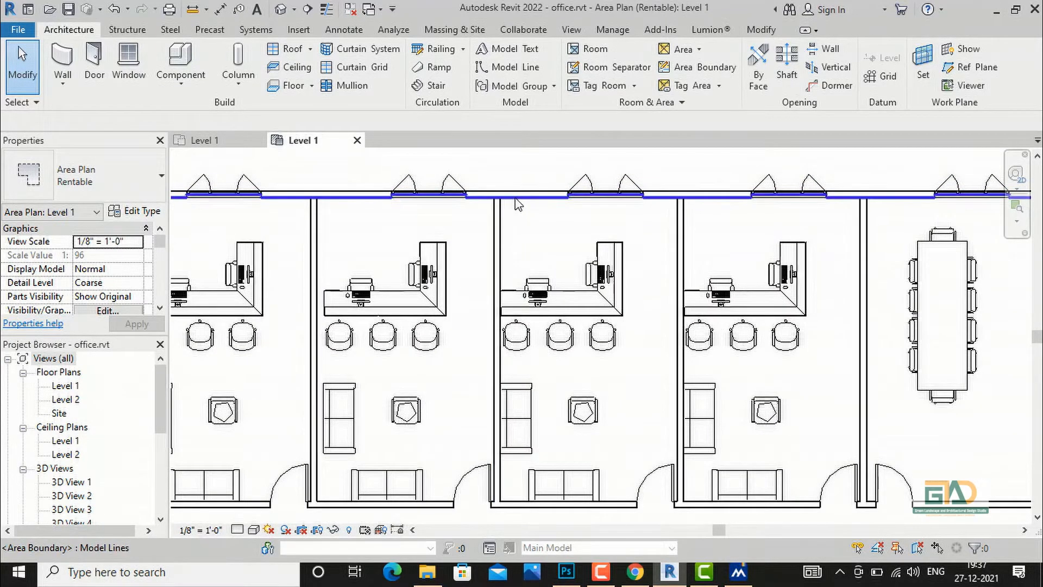
click(326, 11)
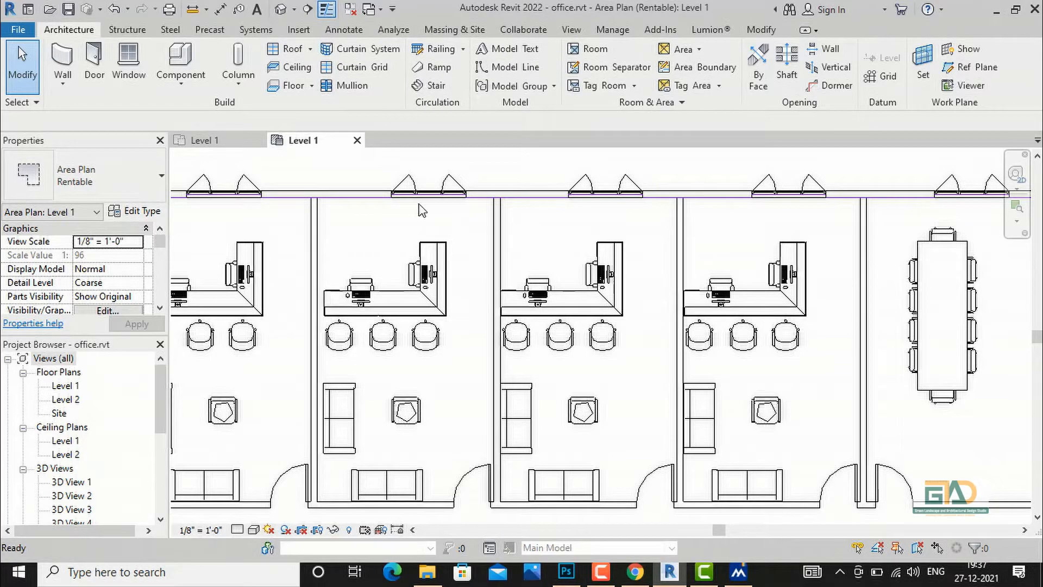
scroll(503, 212, up, 4)
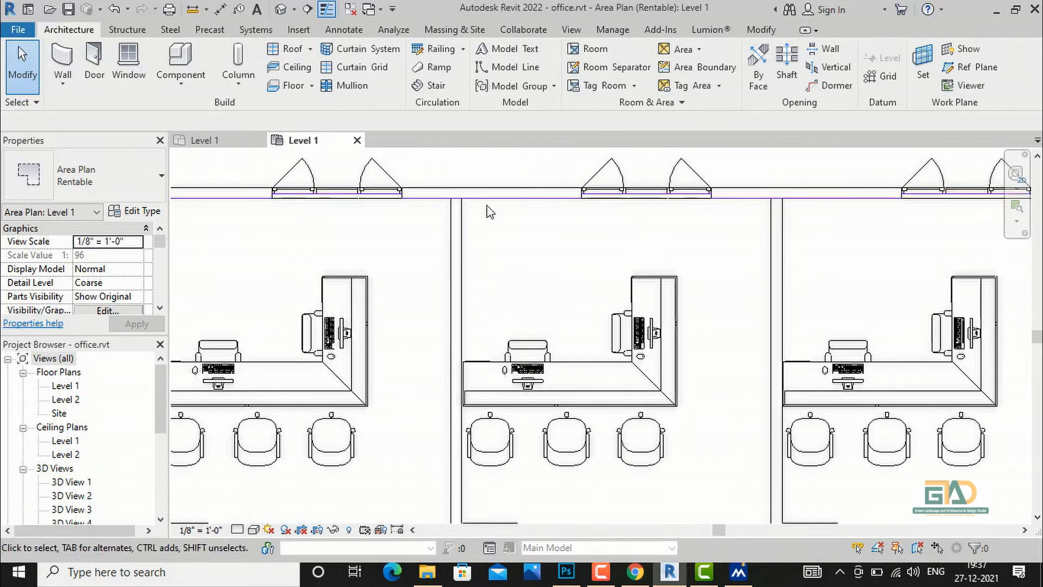
scroll(565, 198, down, 1)
click(326, 10)
scroll(494, 163, down, 2)
scroll(386, 161, down, 1)
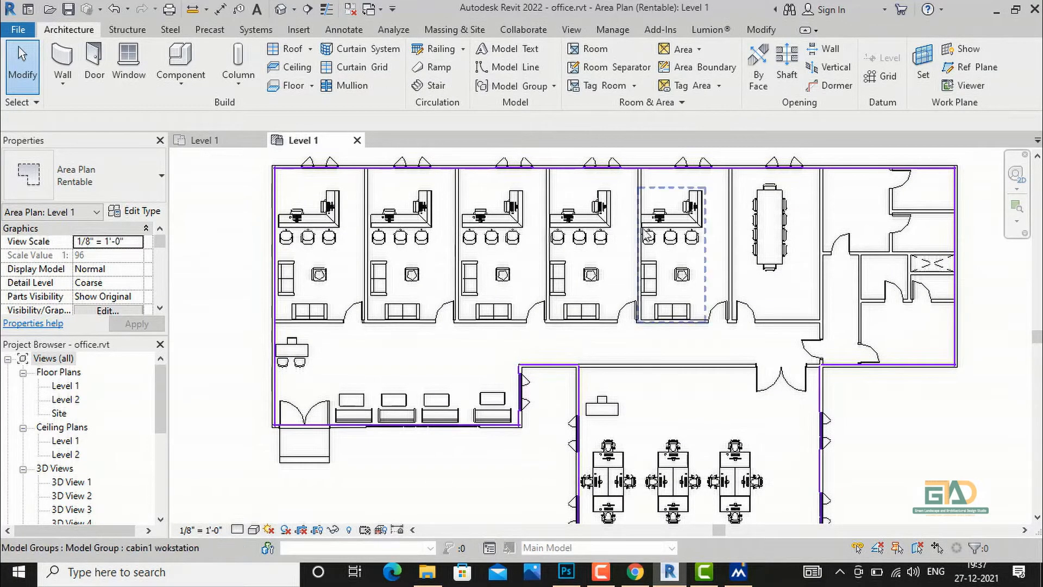
scroll(582, 207, down, 2)
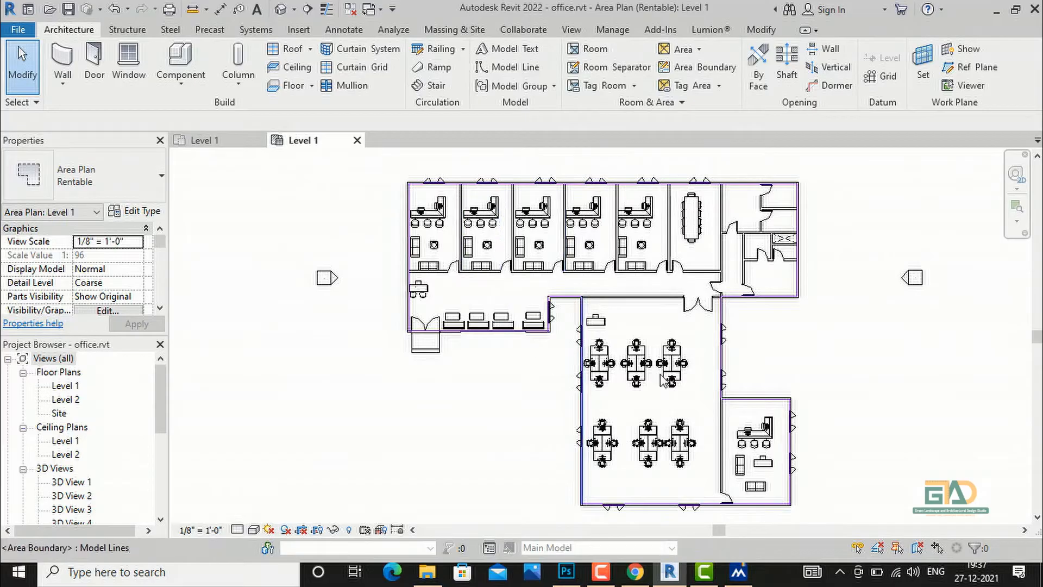
scroll(824, 434, up, 1)
scroll(407, 348, down, 1)
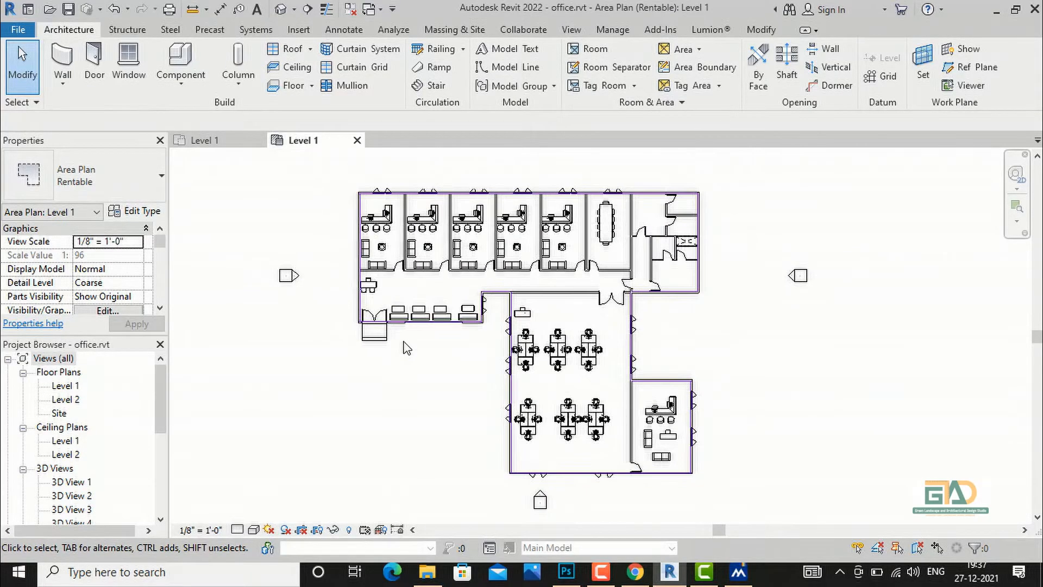
scroll(618, 256, up, 1)
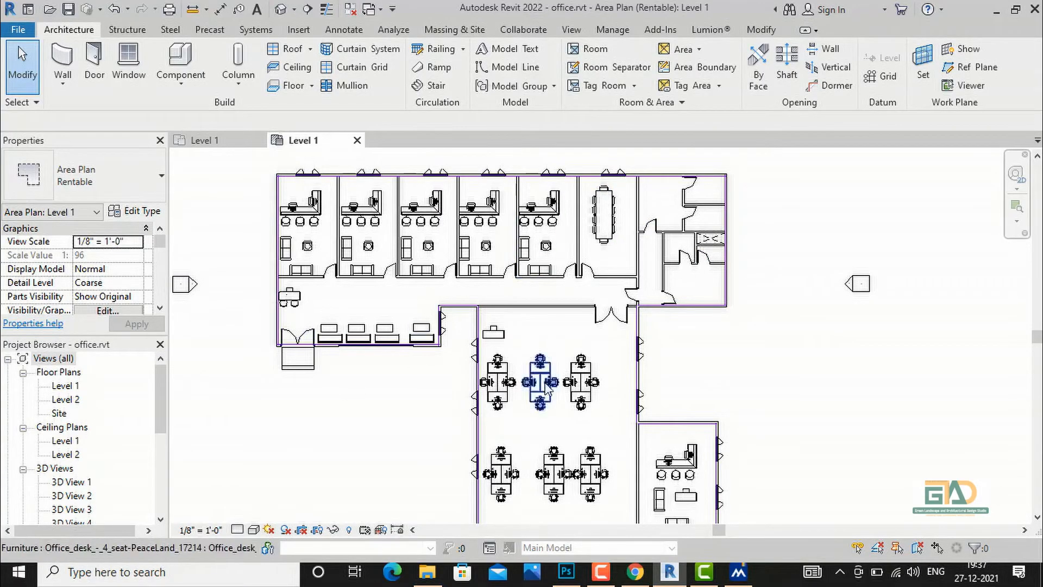
scroll(568, 413, down, 2)
scroll(586, 449, up, 2)
scroll(585, 448, down, 2)
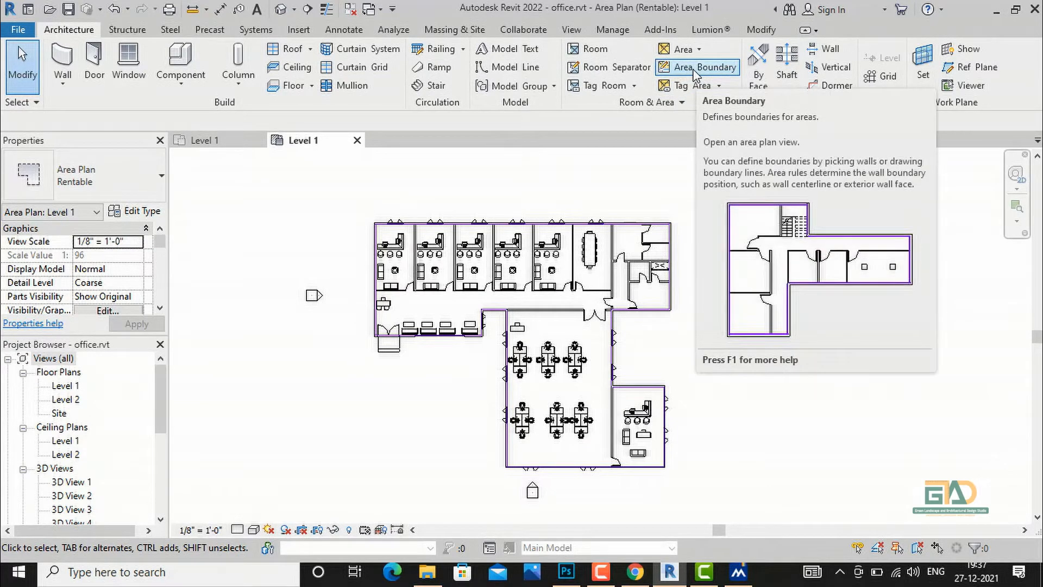
Add area boundaries by picking the interior walls that separate the cabin row, corridor, restroom block, open office and corner cabin, with area rules applied.
click(695, 70)
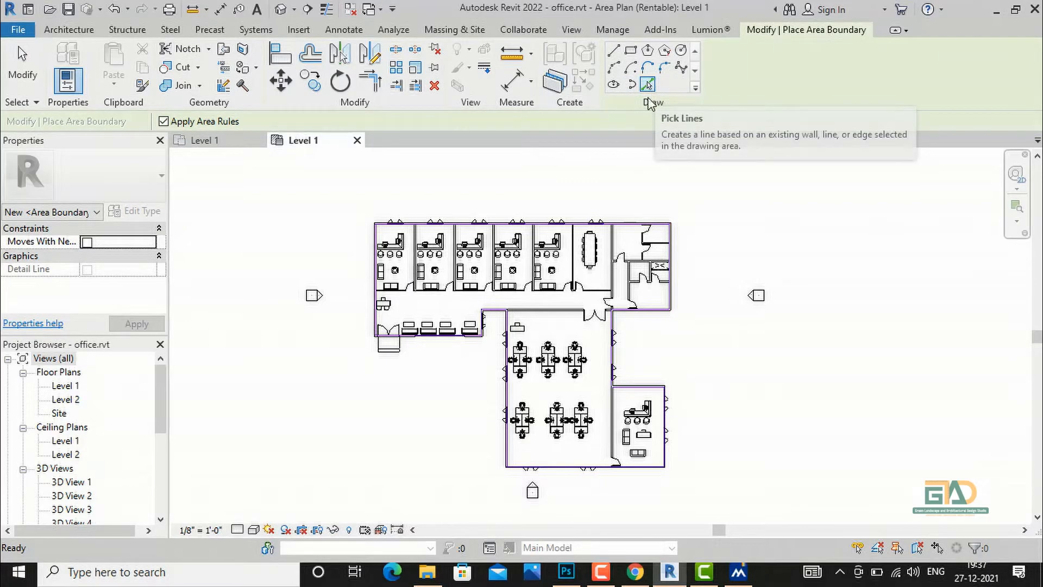
scroll(506, 298, up, 2)
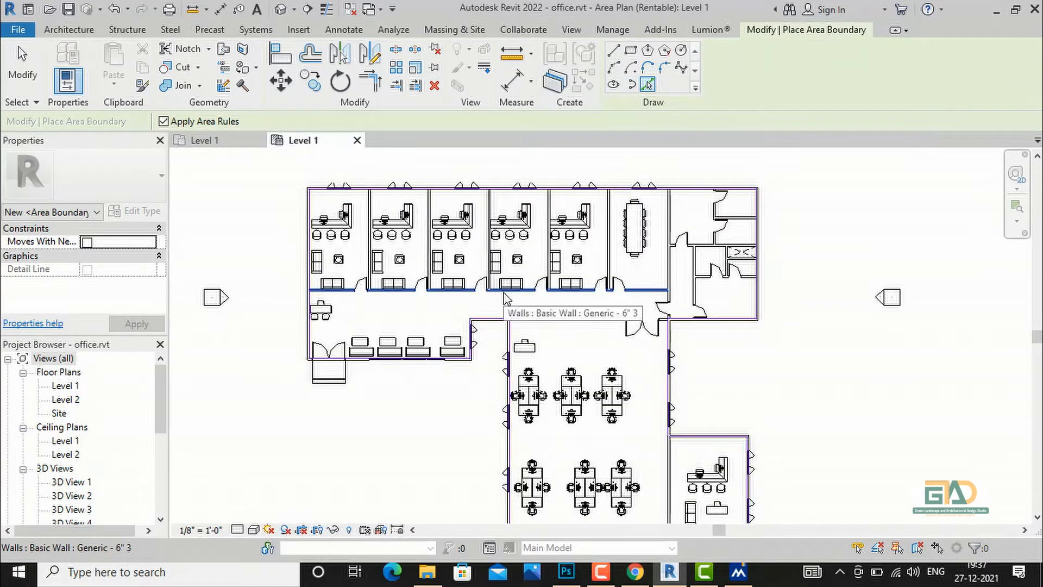
click(669, 237)
click(600, 330)
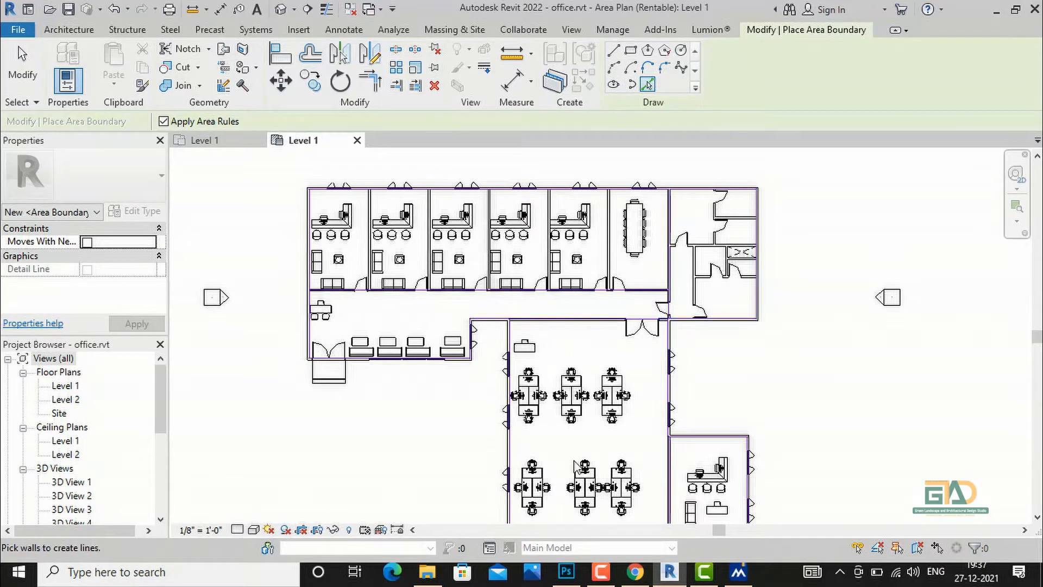
scroll(545, 240, down, 2)
scroll(568, 366, up, 1)
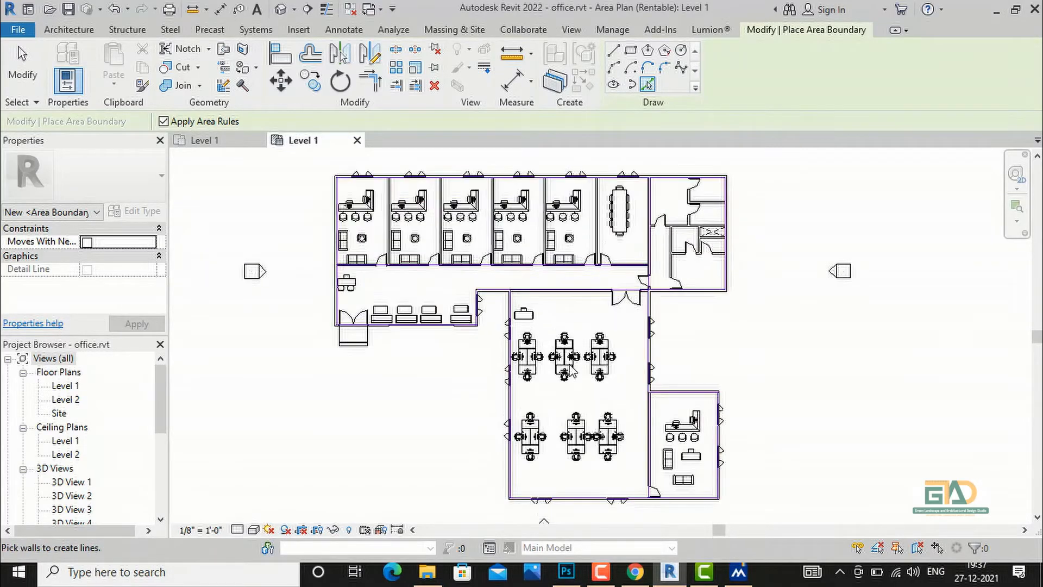
key(Escape)
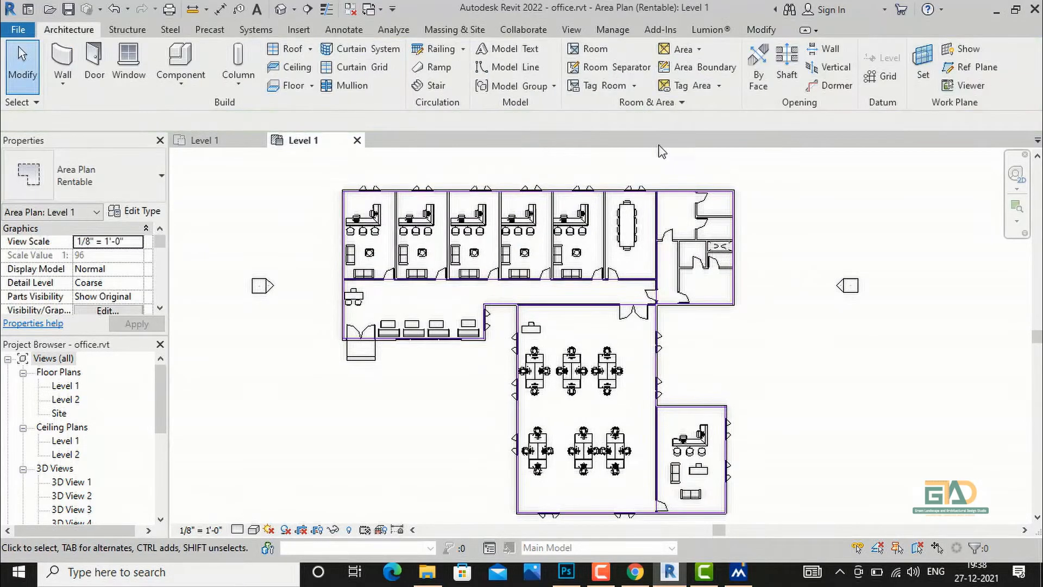
Place tagged areas in the cabin row, reception and corridor, restroom block, open workstation office and corner cabin.
click(687, 49)
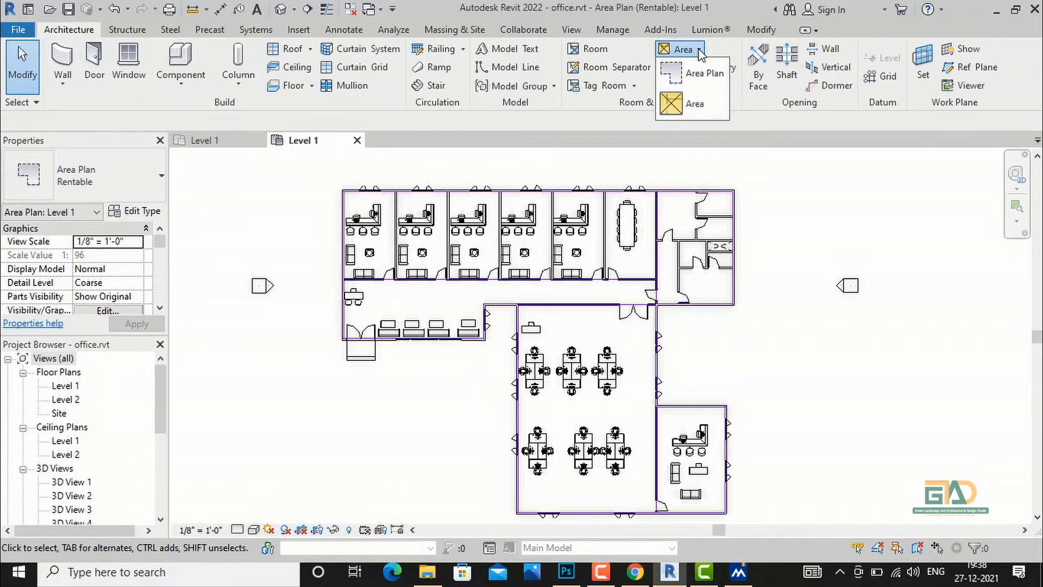
click(702, 104)
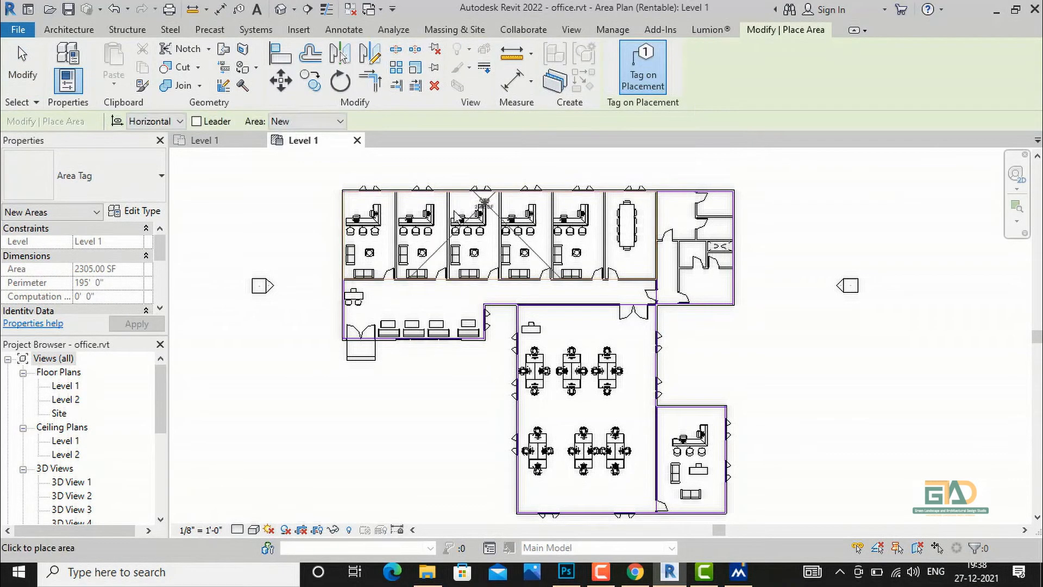
scroll(427, 228, up, 1)
scroll(479, 242, up, 2)
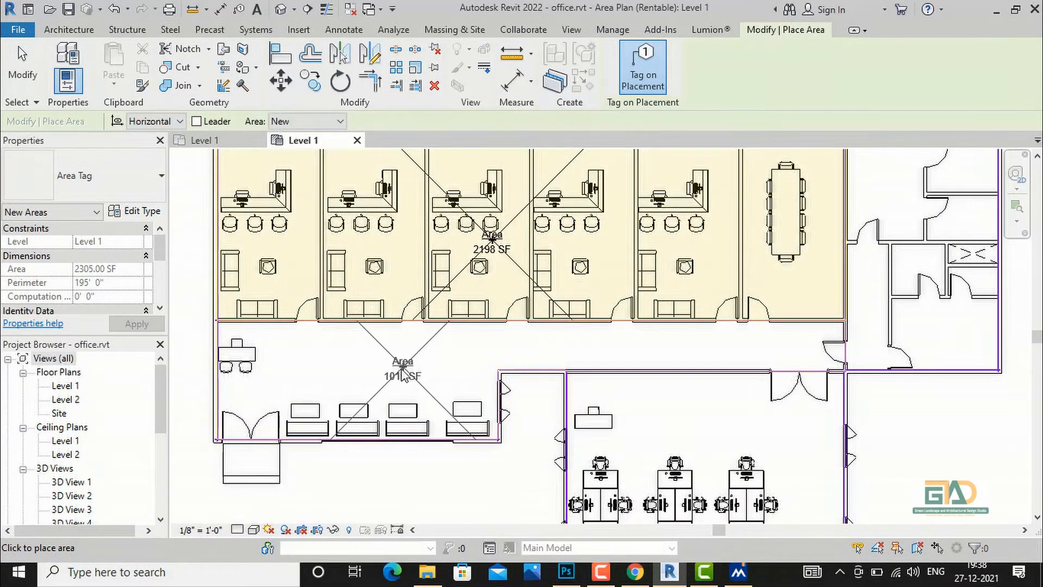
scroll(525, 220, down, 3)
scroll(763, 280, up, 4)
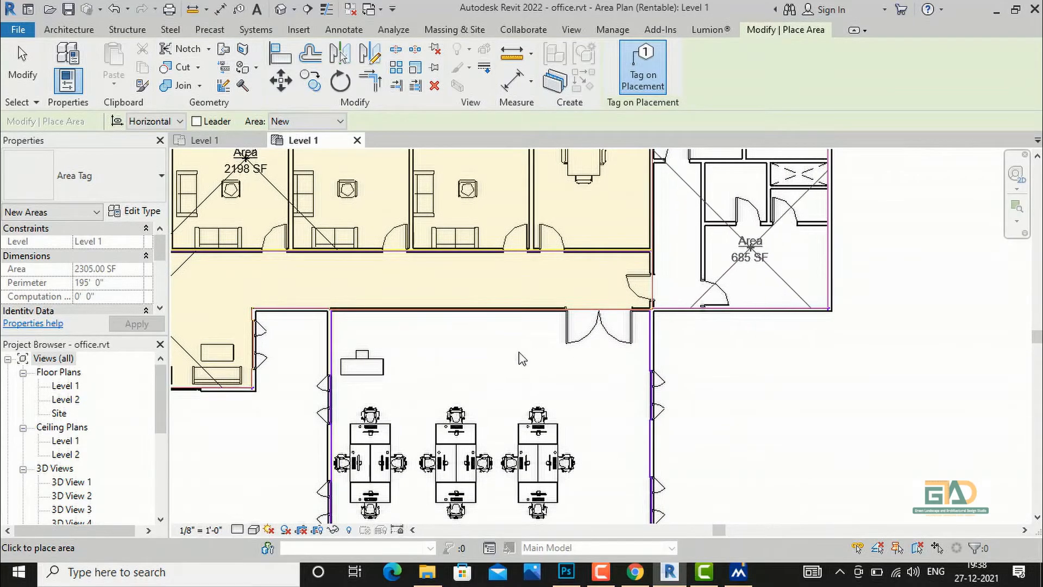
scroll(567, 244, down, 5)
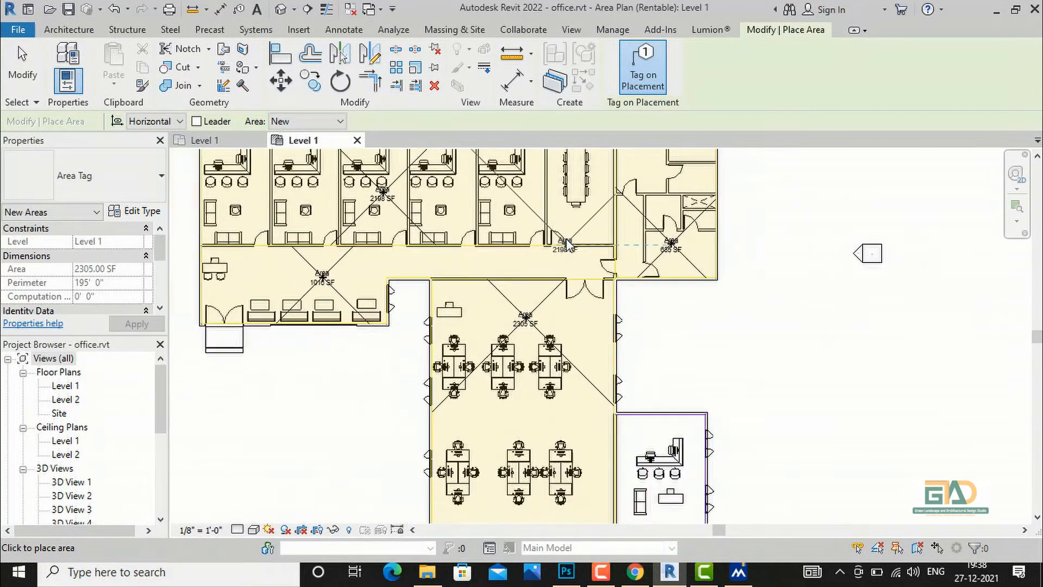
scroll(640, 465, up, 4)
click(657, 433)
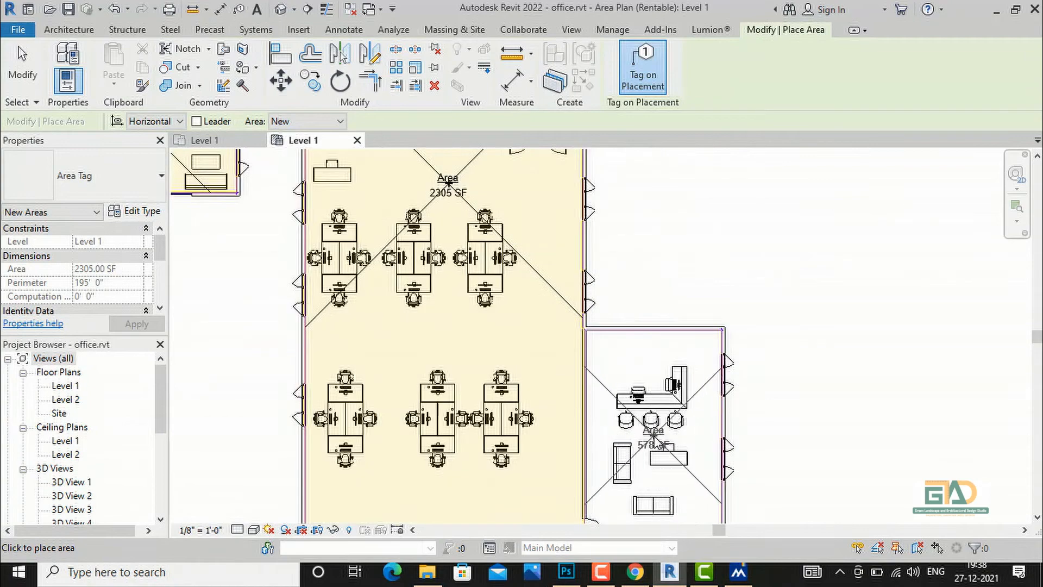
key(Escape)
key(Escape)
scroll(686, 356, down, 4)
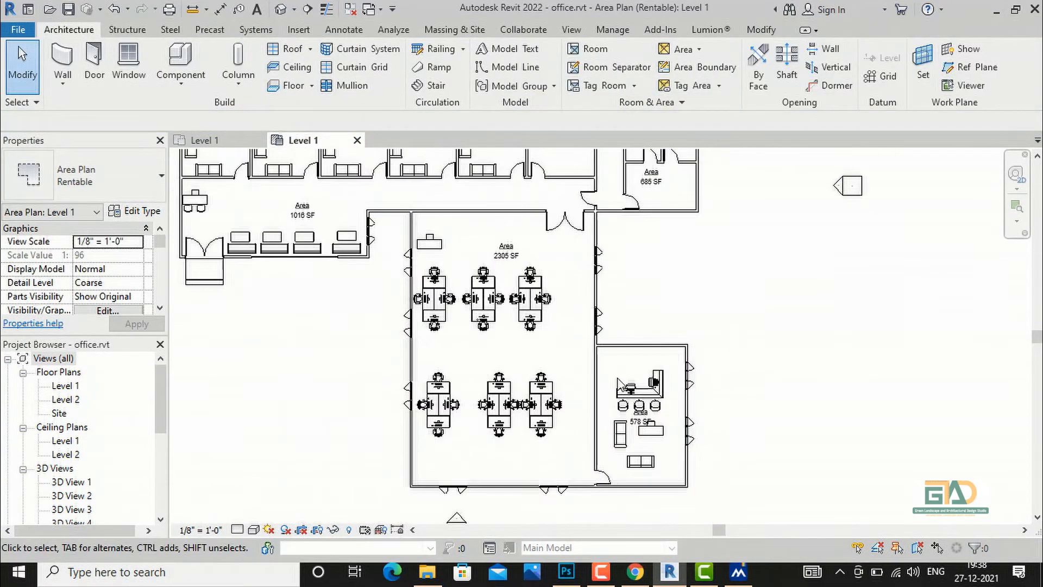
scroll(416, 212, up, 1)
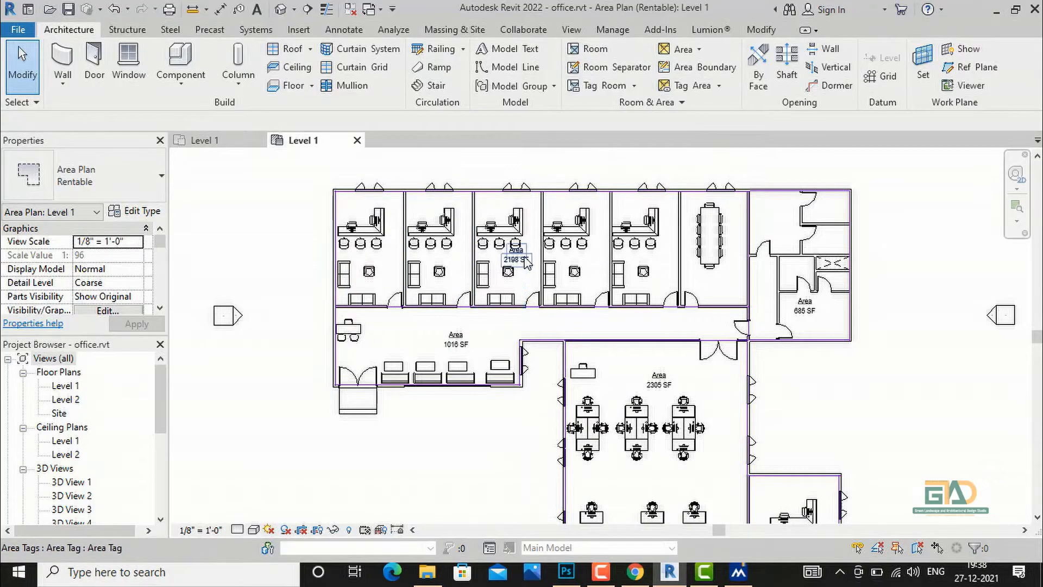
scroll(541, 218, down, 2)
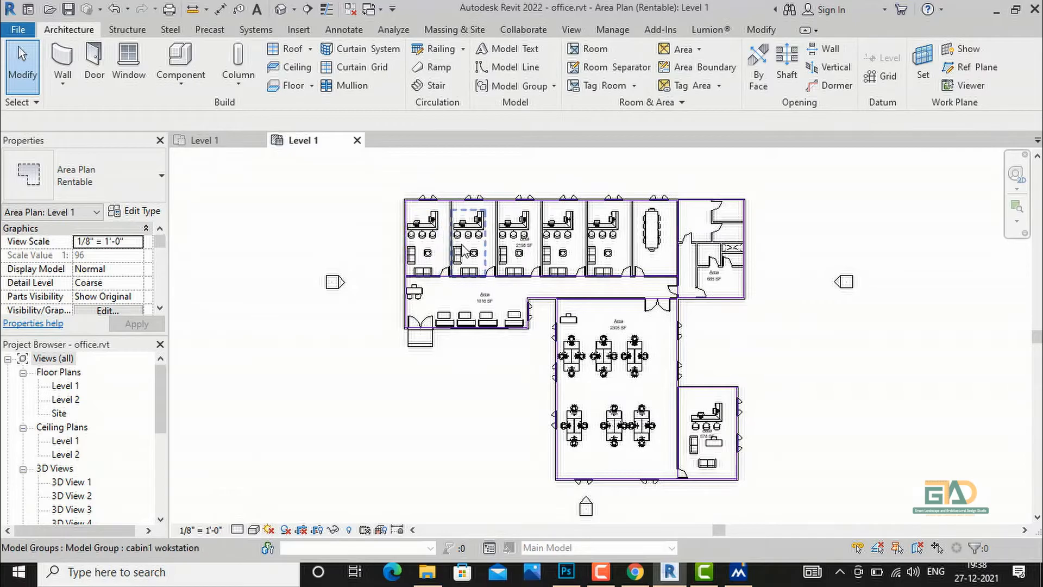
scroll(465, 245, down, 2)
scroll(506, 234, up, 2)
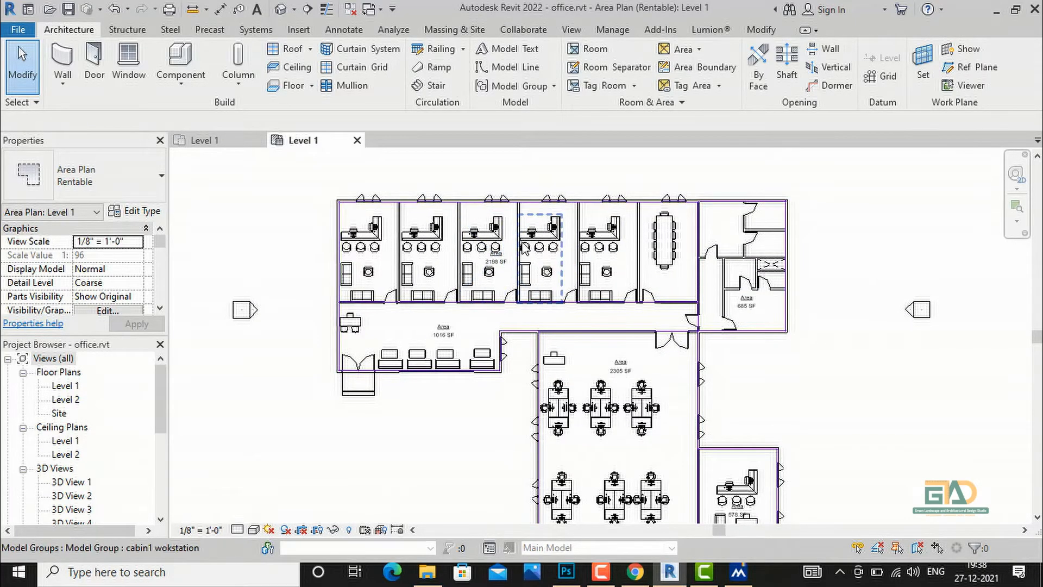
Set the area type of the cabin row area to Office Area.
key(Tab)
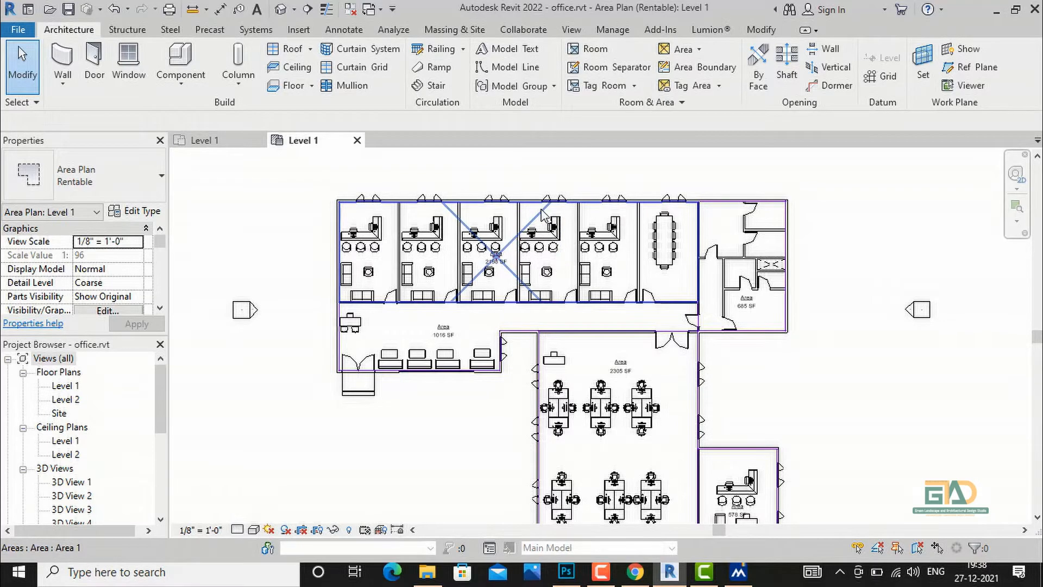
click(537, 227)
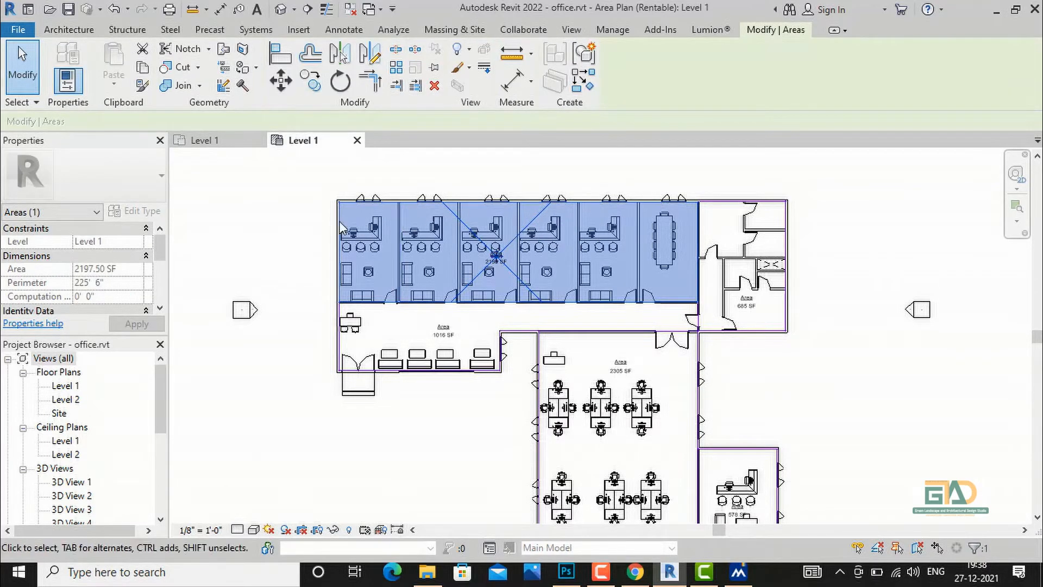
scroll(151, 266, down, 2)
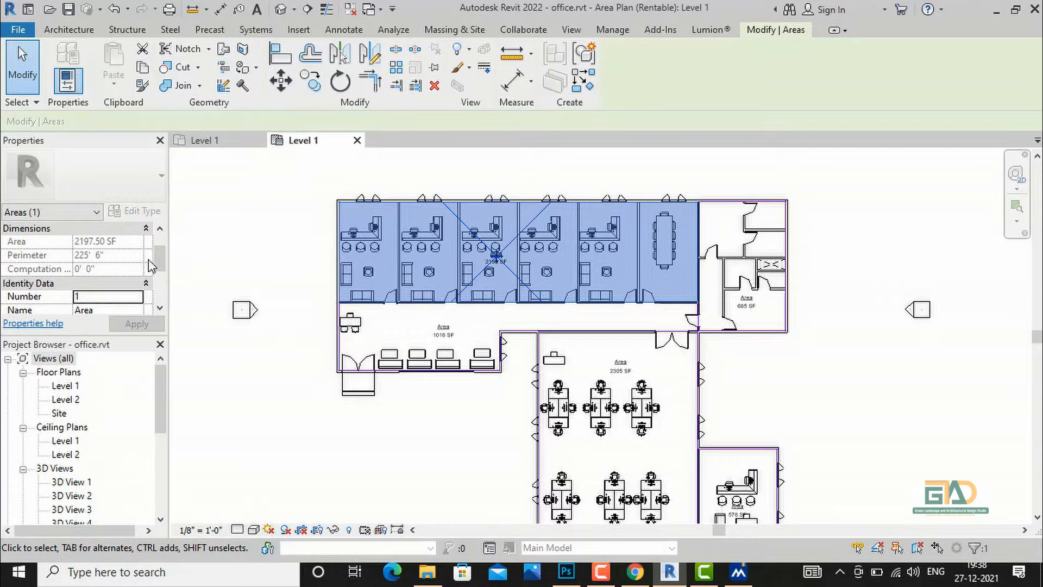
scroll(151, 266, down, 2)
scroll(150, 266, down, 3)
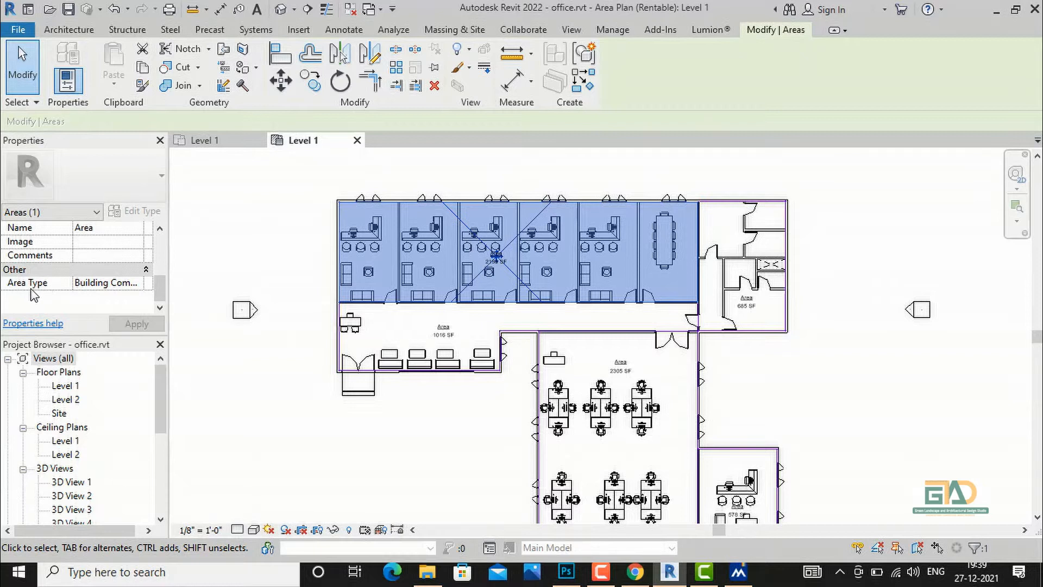
click(141, 284)
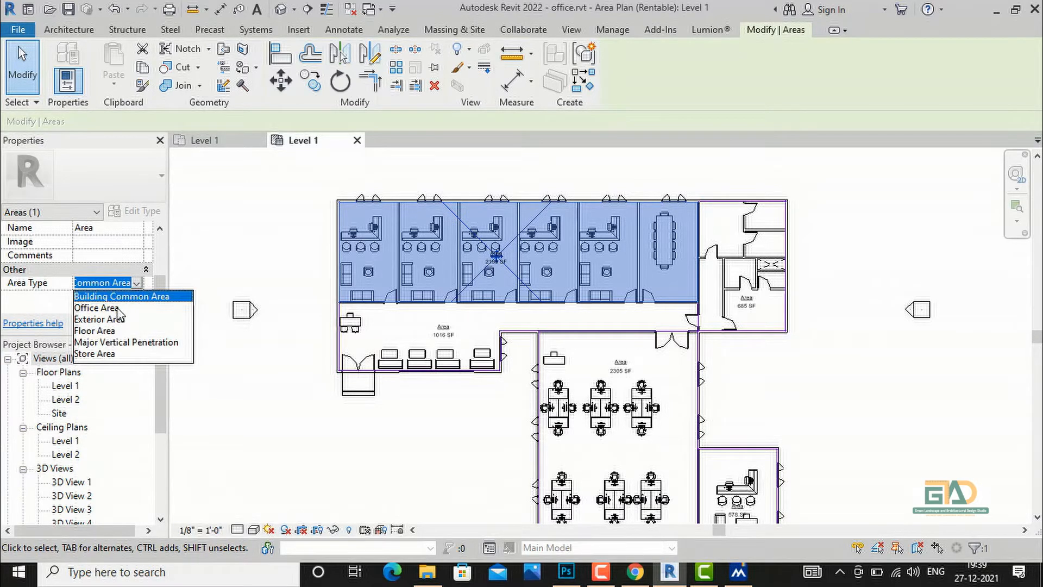
click(104, 308)
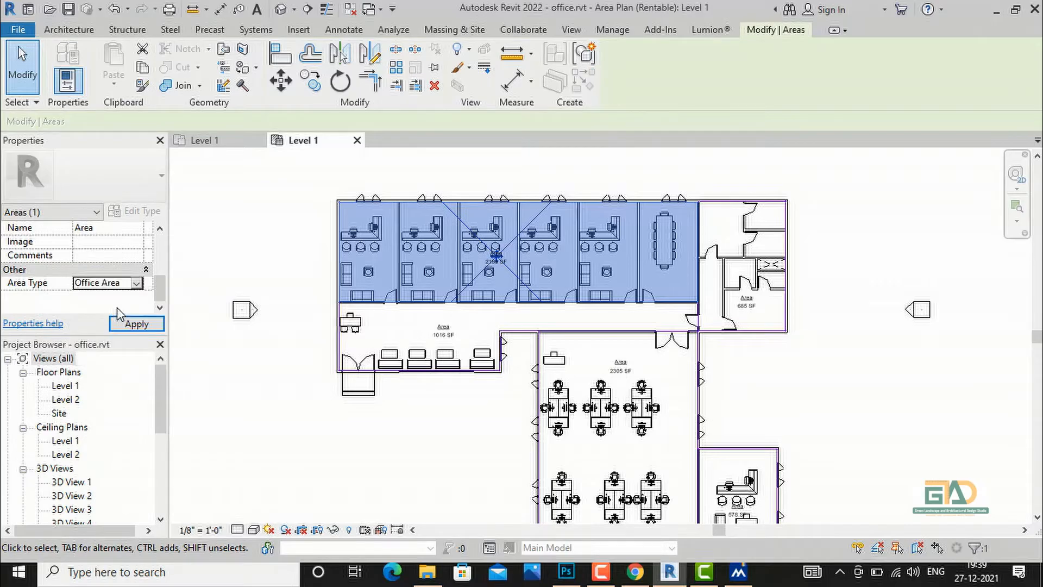
Name the cabin row area "cabin" and apply the change.
scroll(98, 297, up, 2)
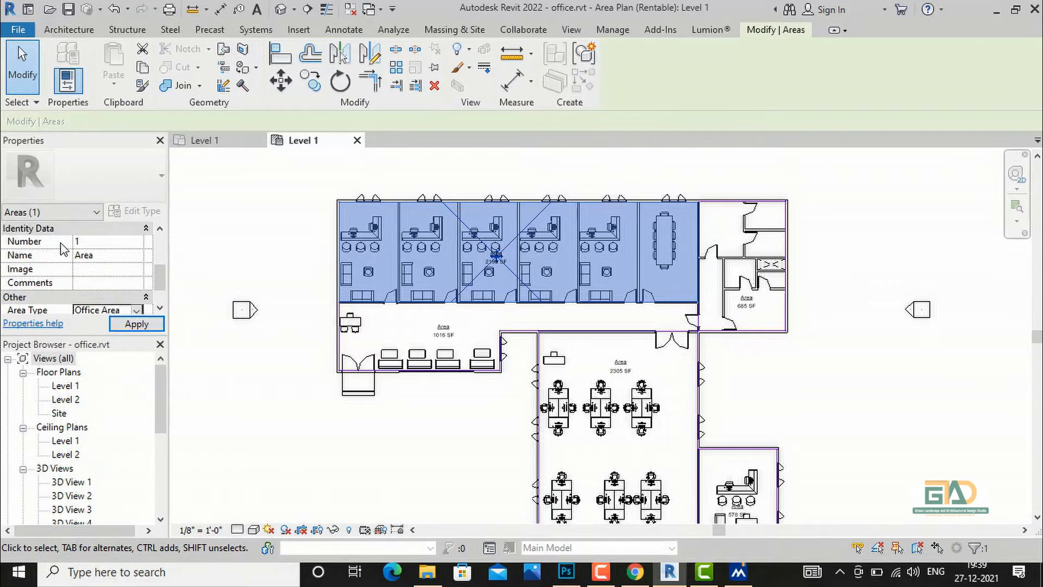
click(103, 256)
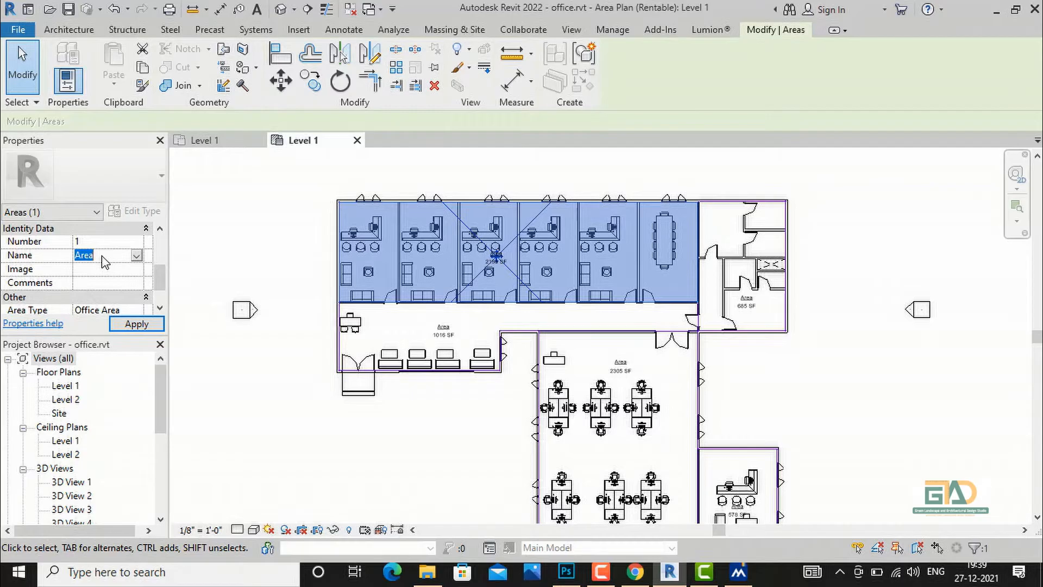
text(cabin)
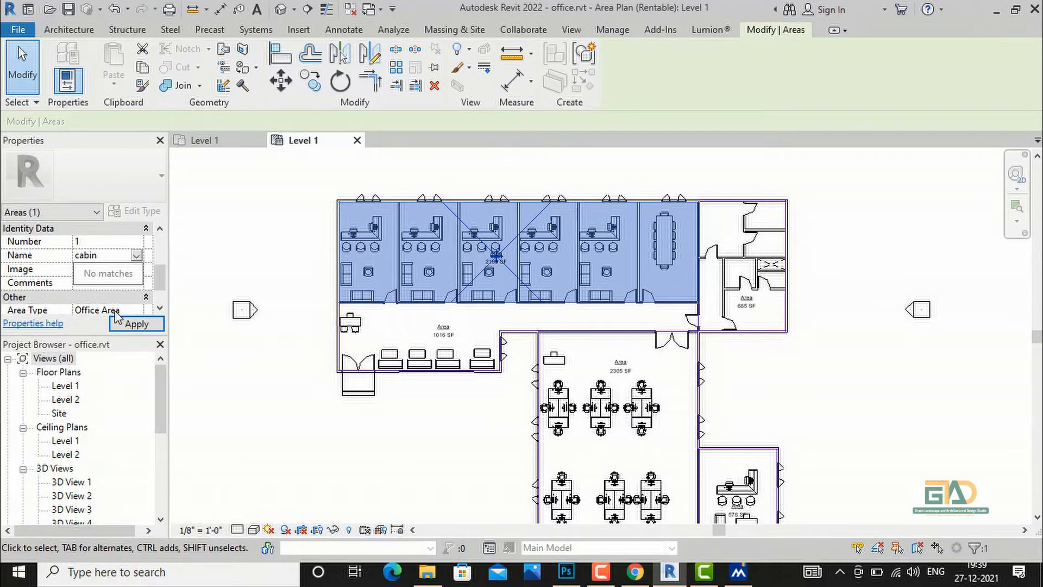
click(139, 326)
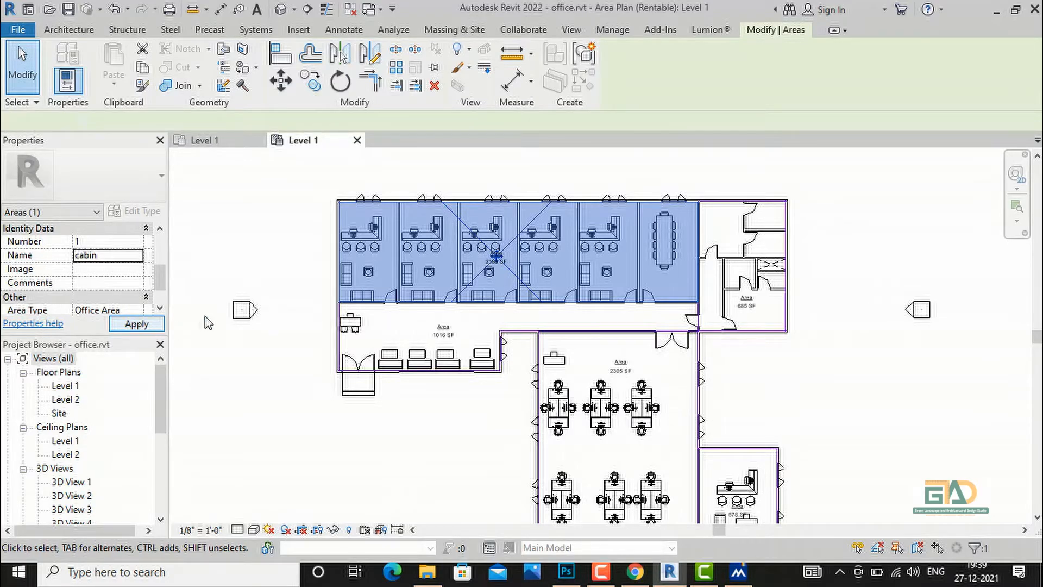
click(208, 299)
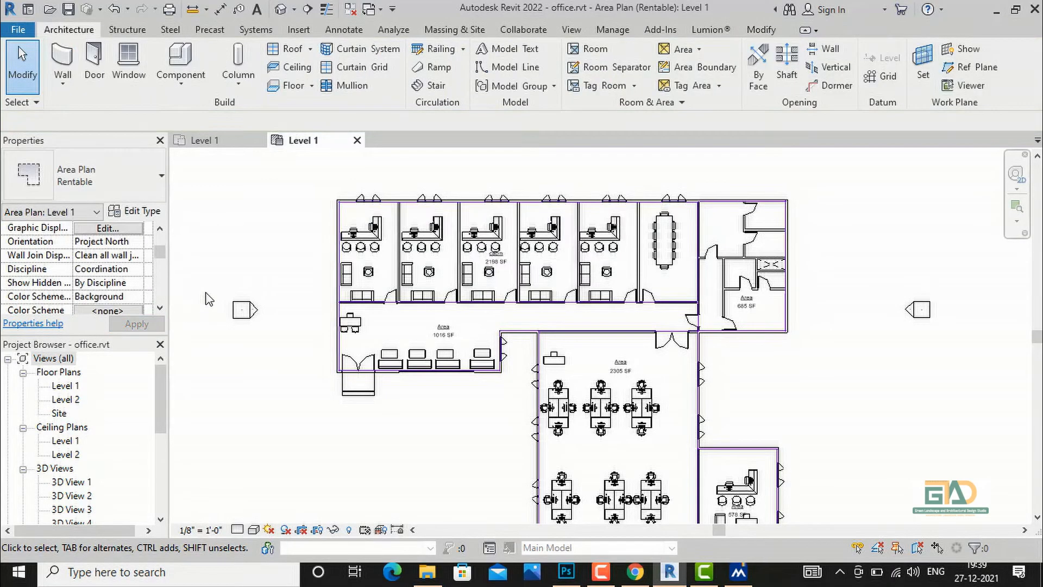
Select the reception and corridor area and choose Building Common Area as its area type.
scroll(500, 259, up, 5)
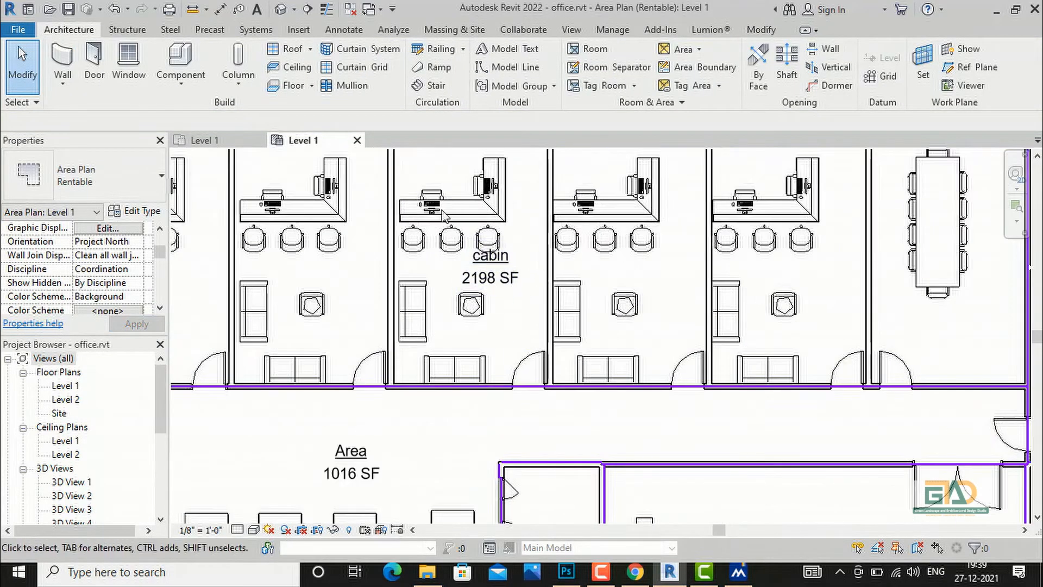
scroll(426, 209, down, 2)
scroll(549, 226, down, 2)
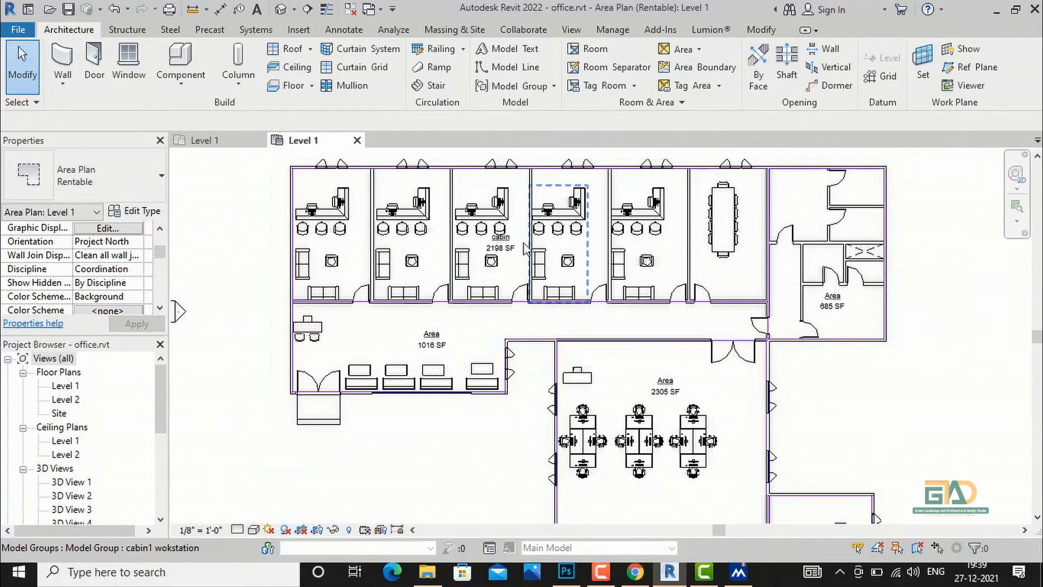
scroll(499, 206, down, 1)
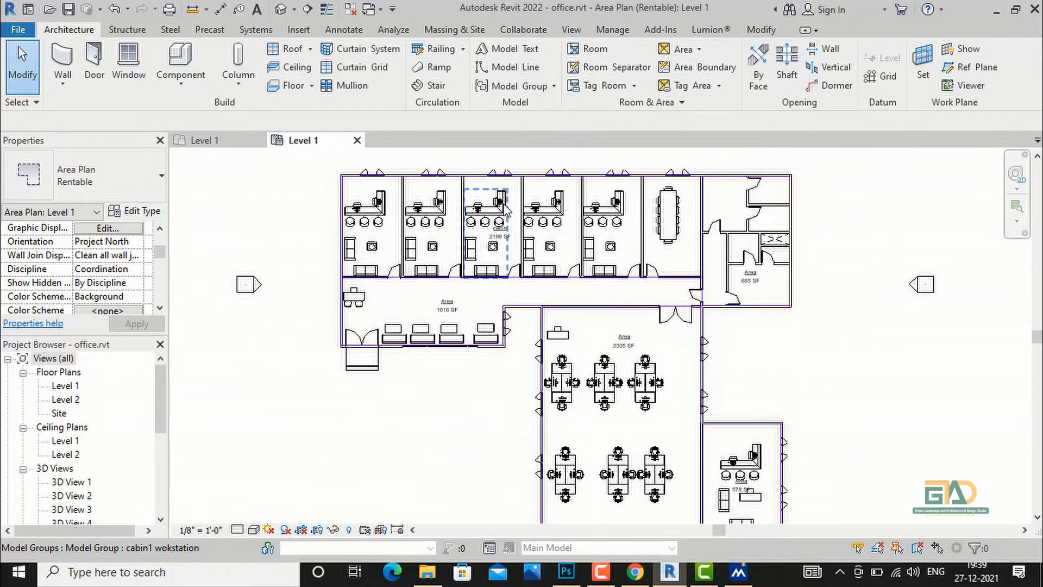
scroll(441, 327, up, 2)
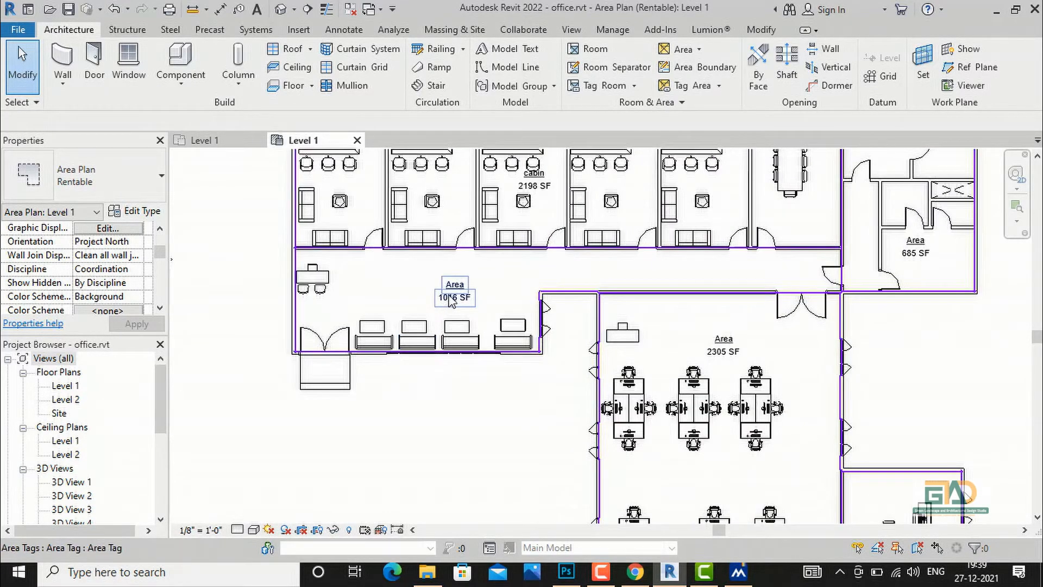
scroll(609, 268, down, 1)
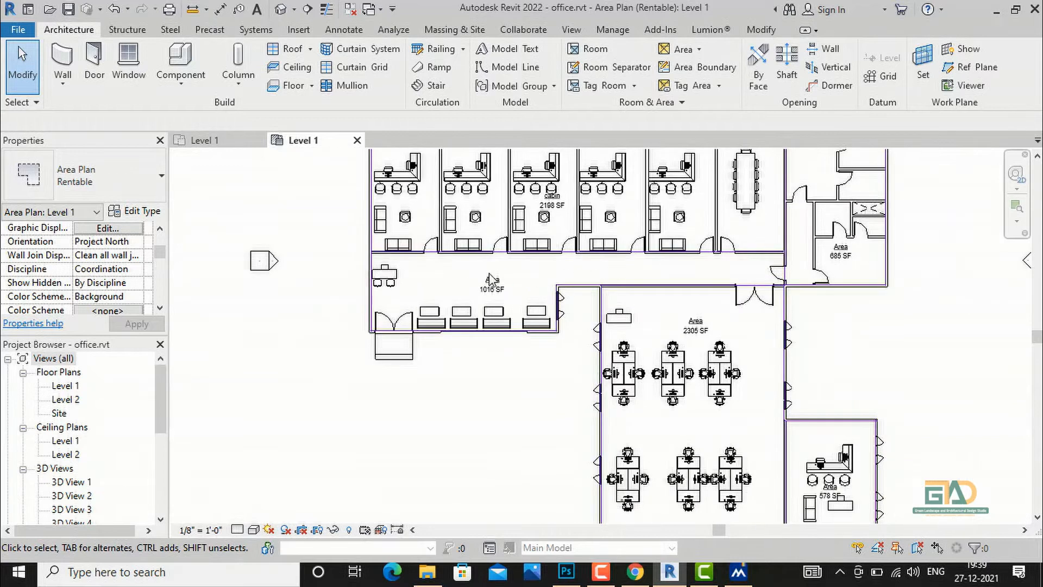
click(504, 273)
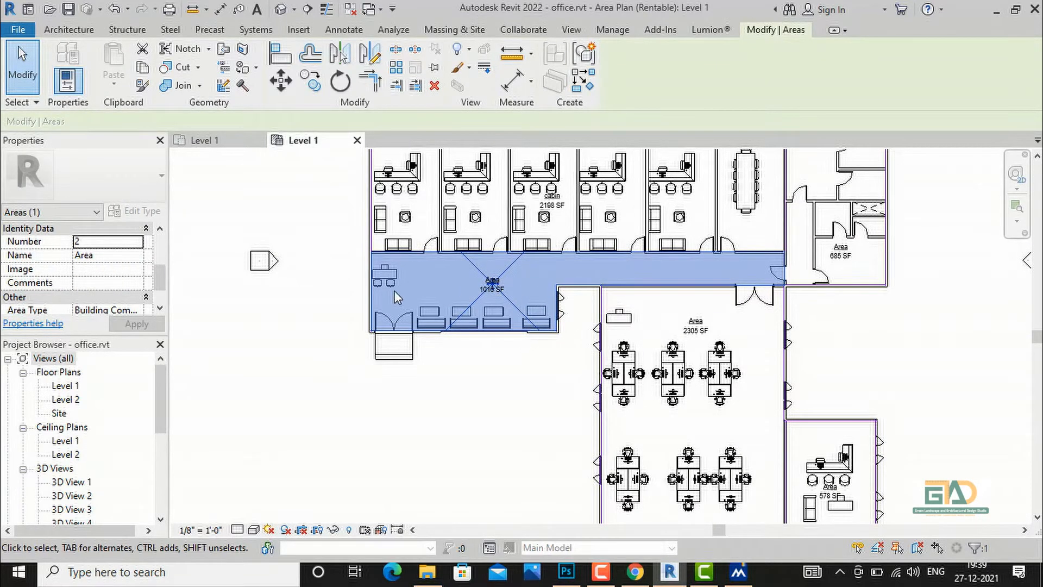
scroll(482, 293, up, 3)
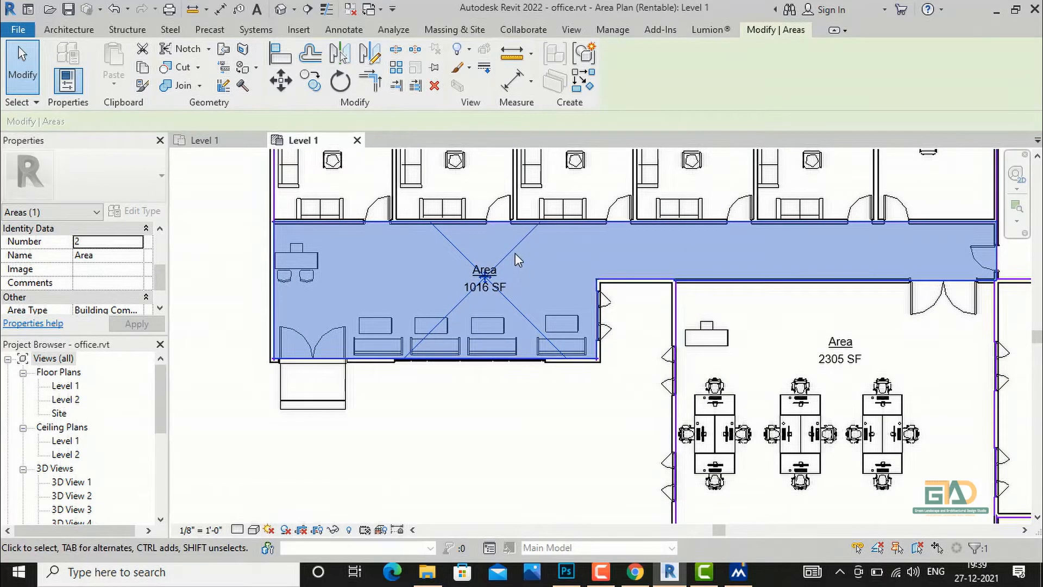
scroll(505, 260, down, 2)
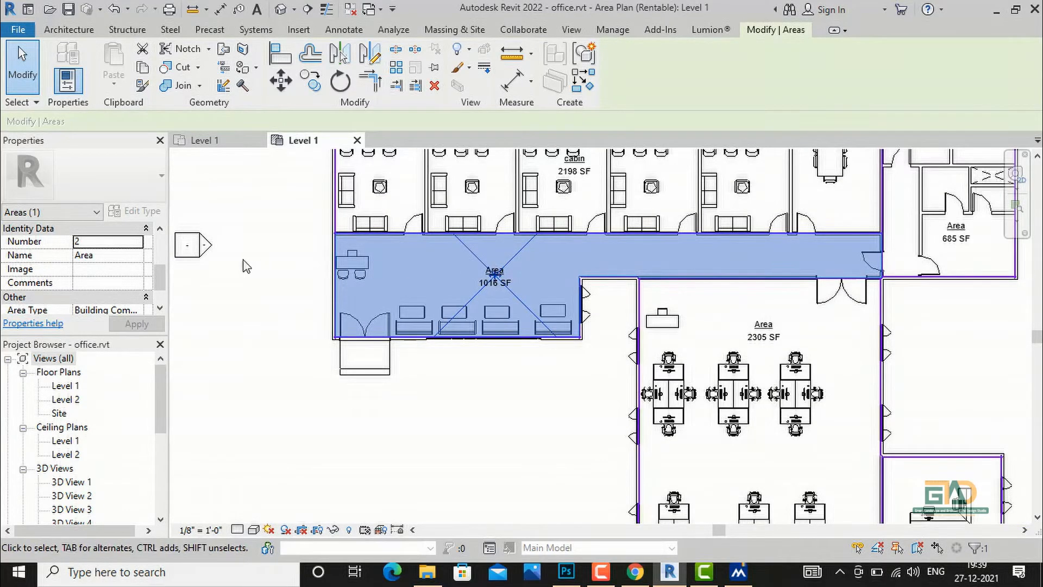
scroll(133, 262, down, 1)
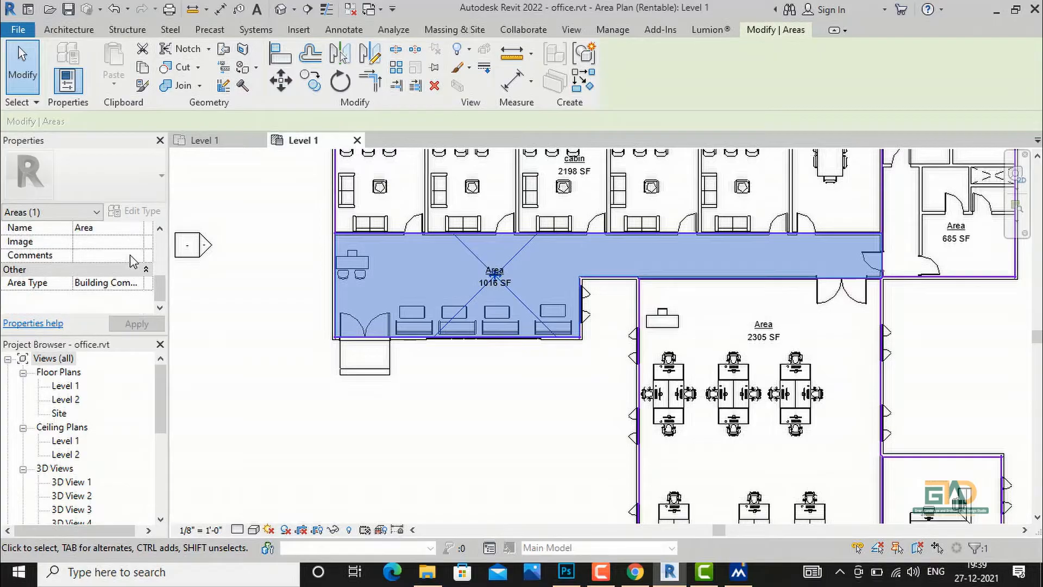
click(136, 284)
click(137, 284)
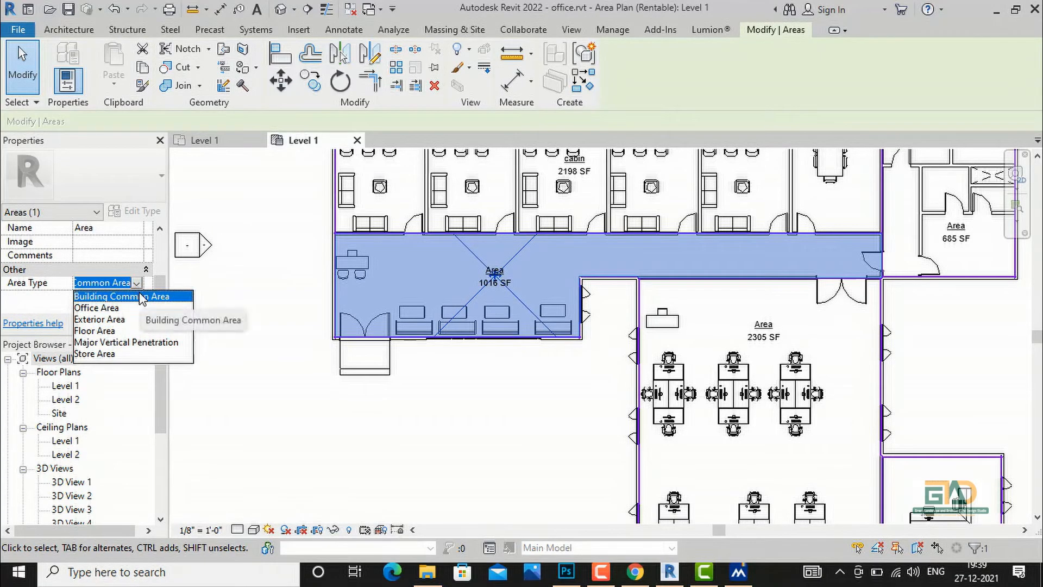
click(142, 298)
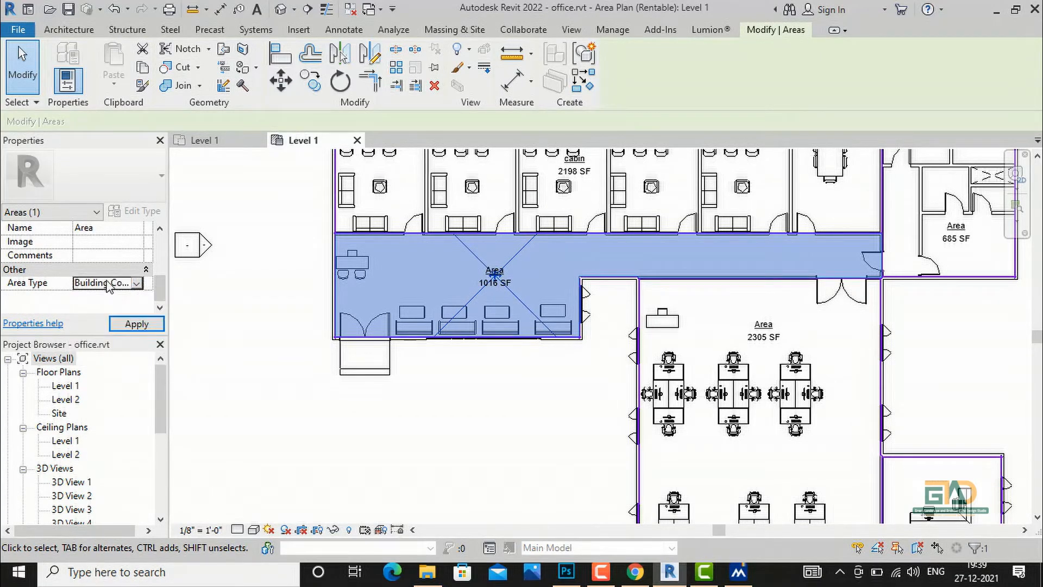
Name the reception and corridor area "reception area" and apply the change.
scroll(101, 290, up, 2)
scroll(97, 293, down, 1)
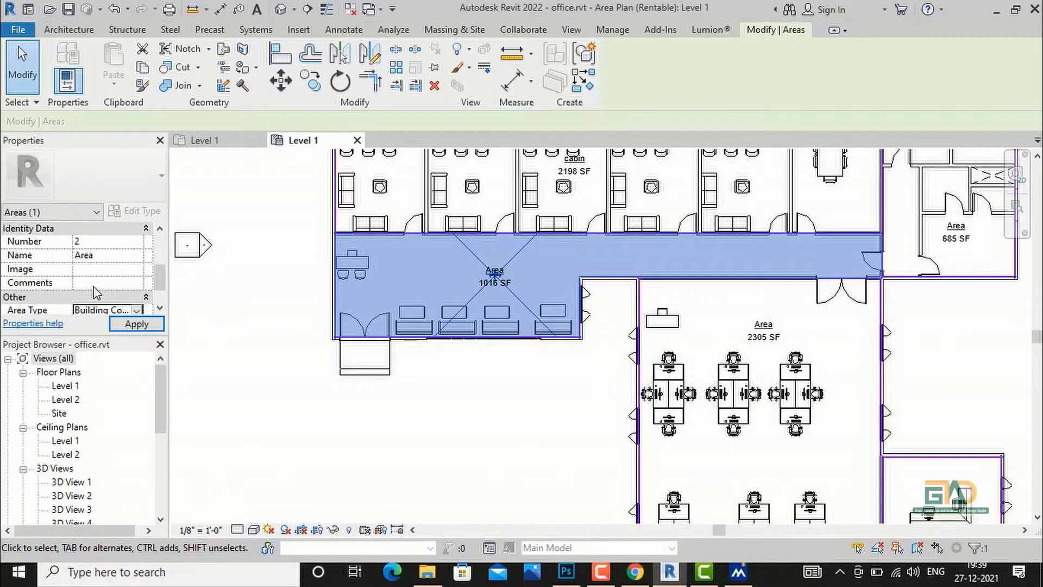
click(88, 255)
click(56, 254)
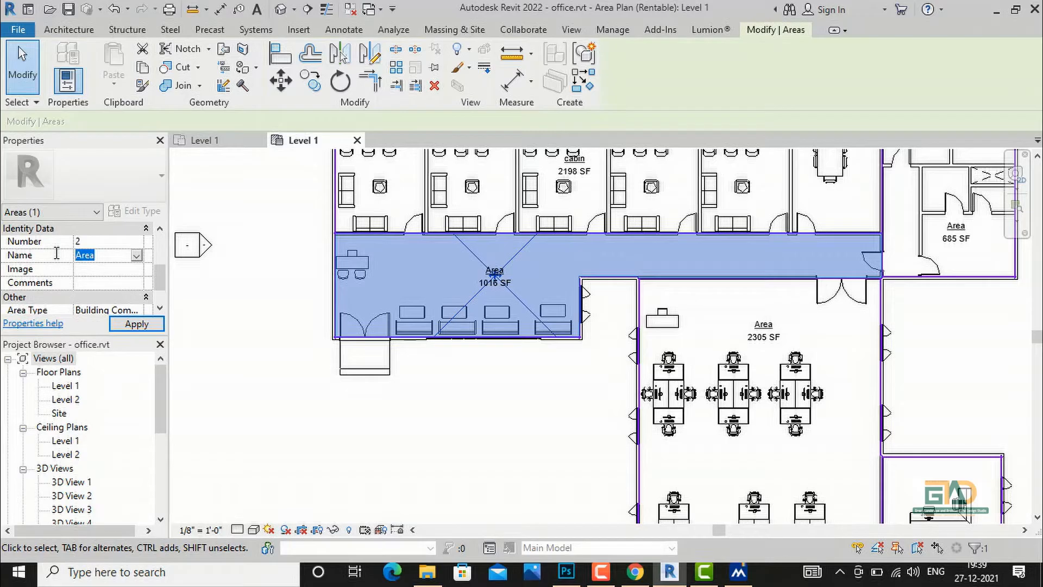
text(rec)
text(eption a)
text(rea)
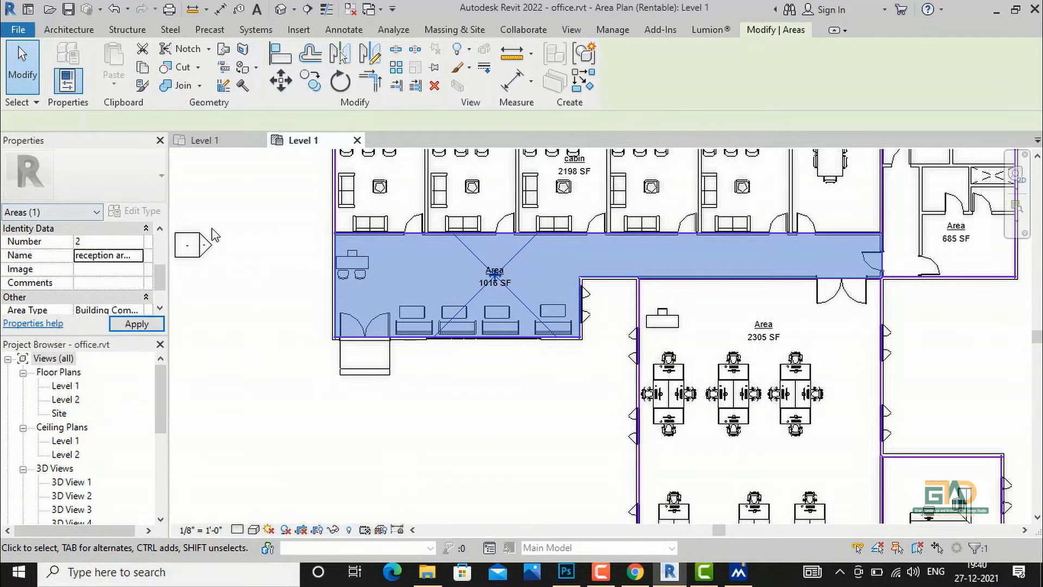
click(137, 324)
click(282, 357)
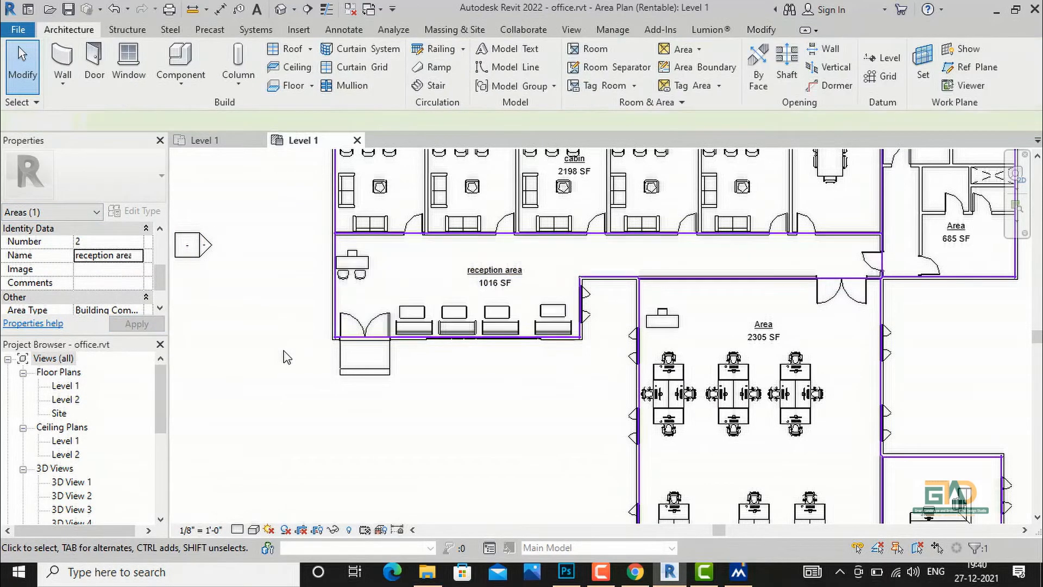
Set the area type of the restroom block area to Floor Area.
scroll(539, 269, up, 2)
scroll(288, 323, down, 3)
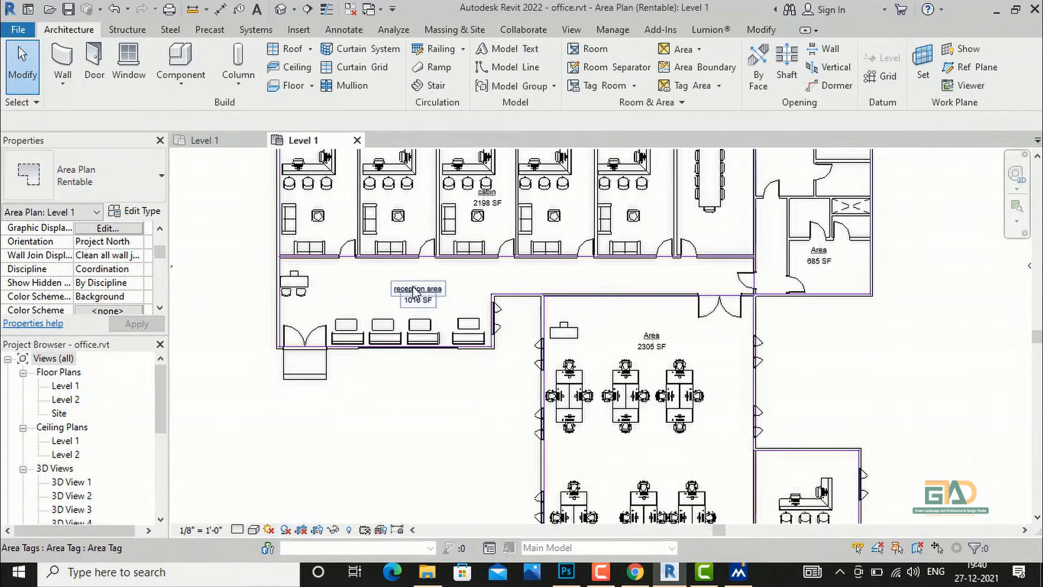
scroll(745, 225, up, 1)
scroll(689, 264, down, 1)
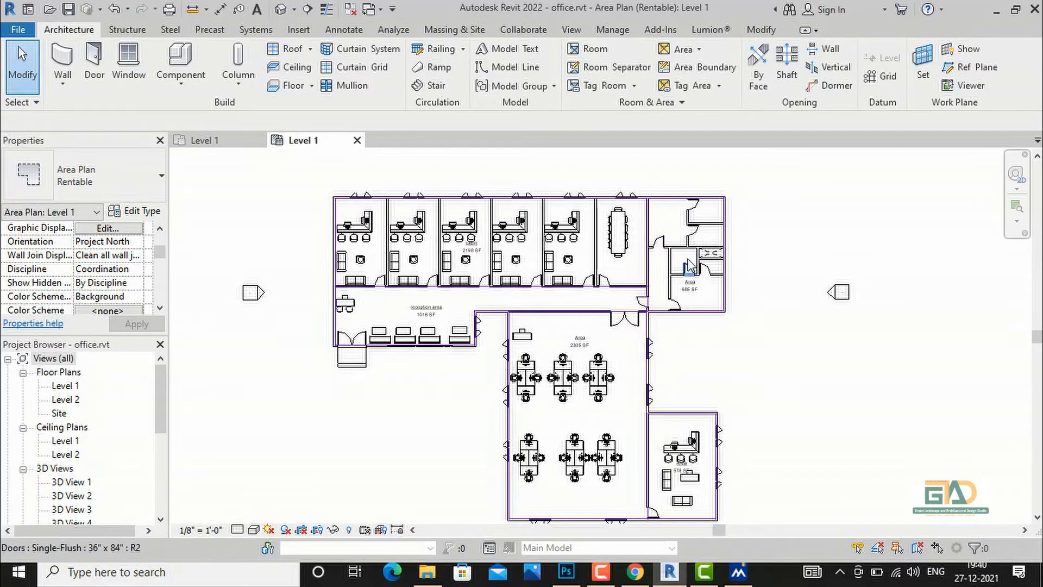
scroll(667, 267, down, 1)
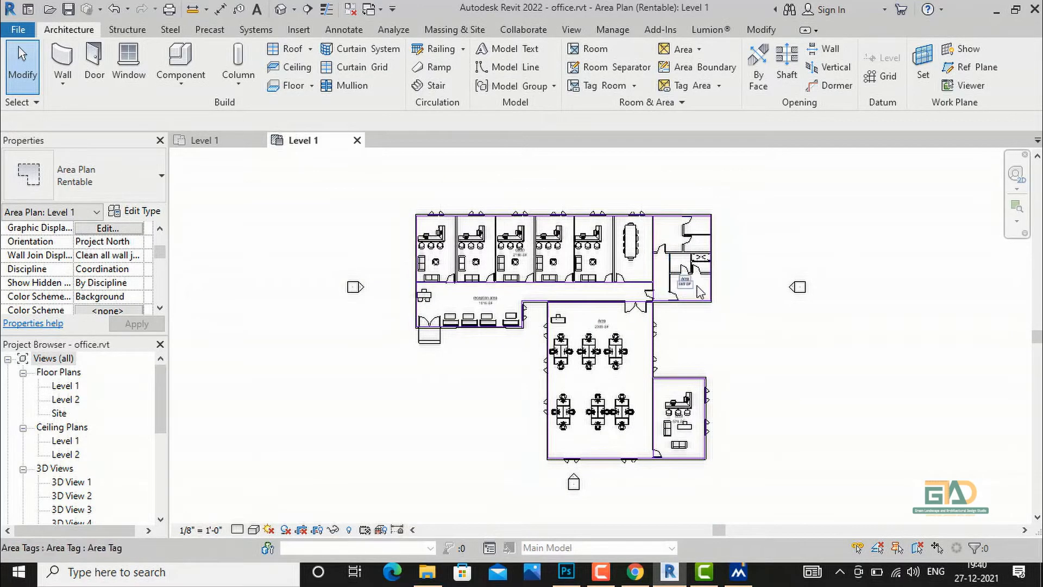
scroll(682, 245, up, 1)
scroll(682, 244, up, 1)
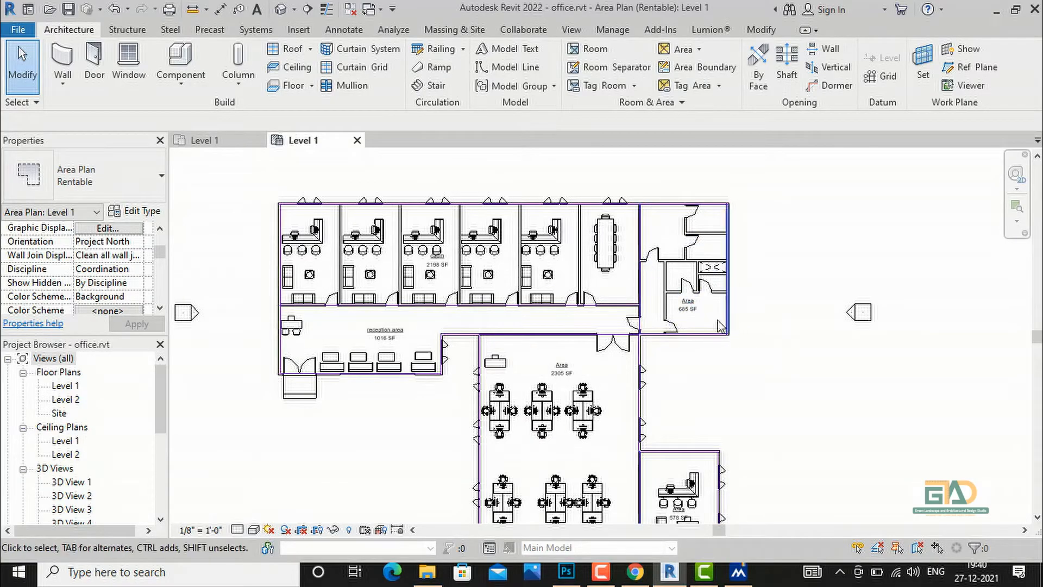
click(701, 331)
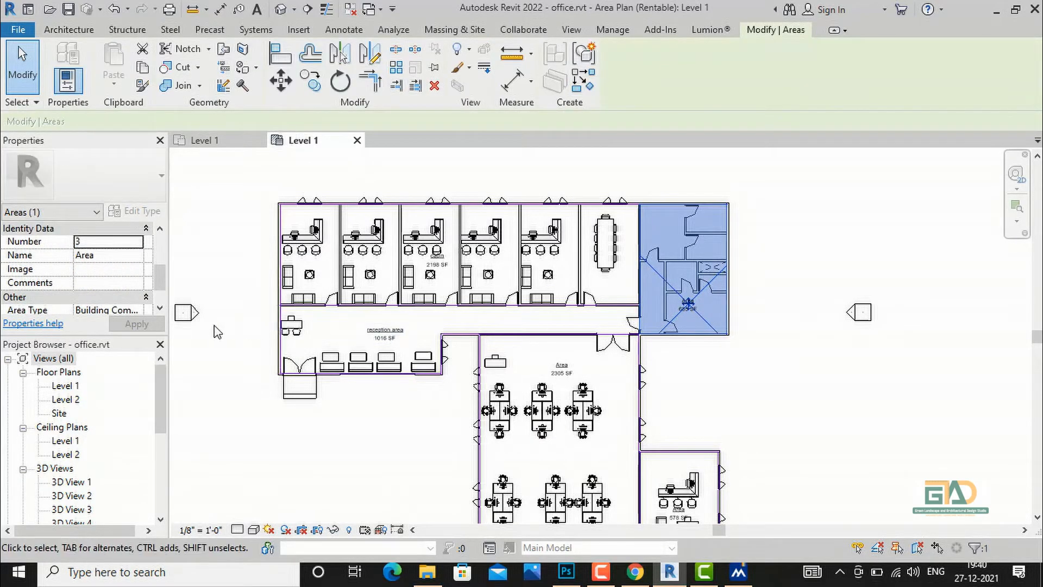
scroll(142, 283, down, 1)
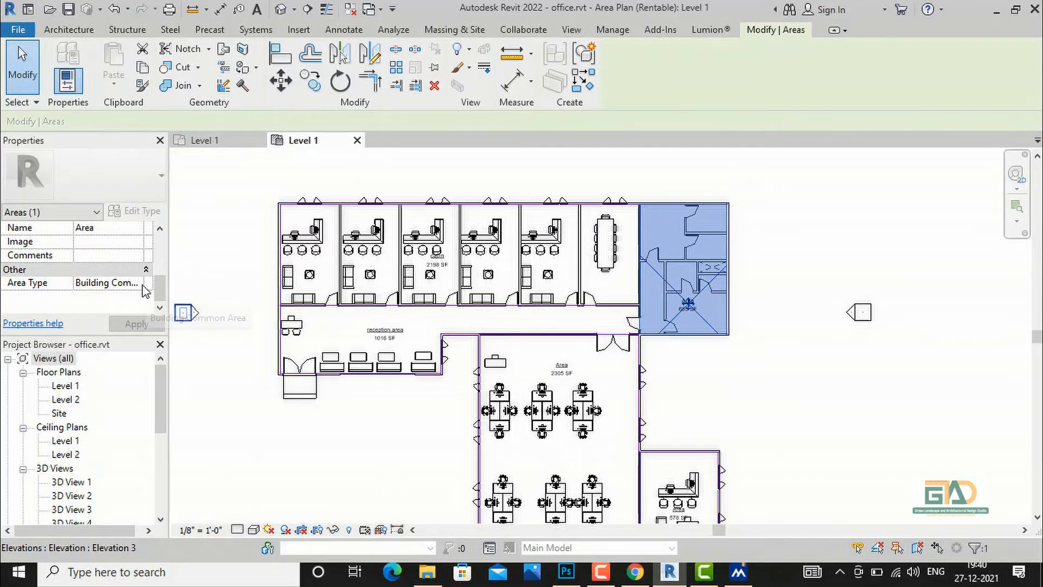
click(138, 284)
click(137, 283)
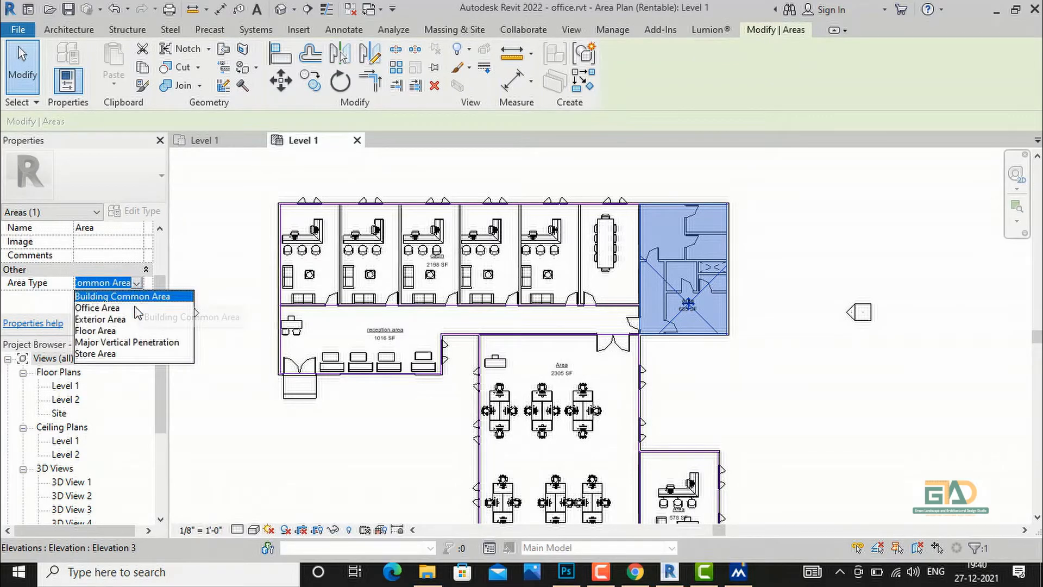
click(108, 331)
Name the restroom block area "toilet area", apply the change and accept the overlapping lines warning.
click(85, 228)
text(toilet a)
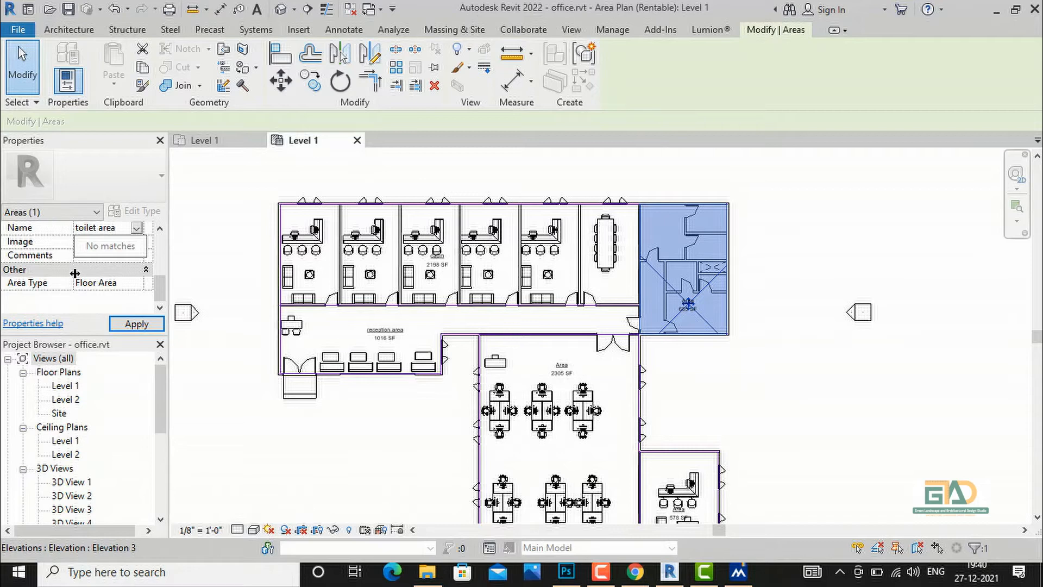
click(123, 325)
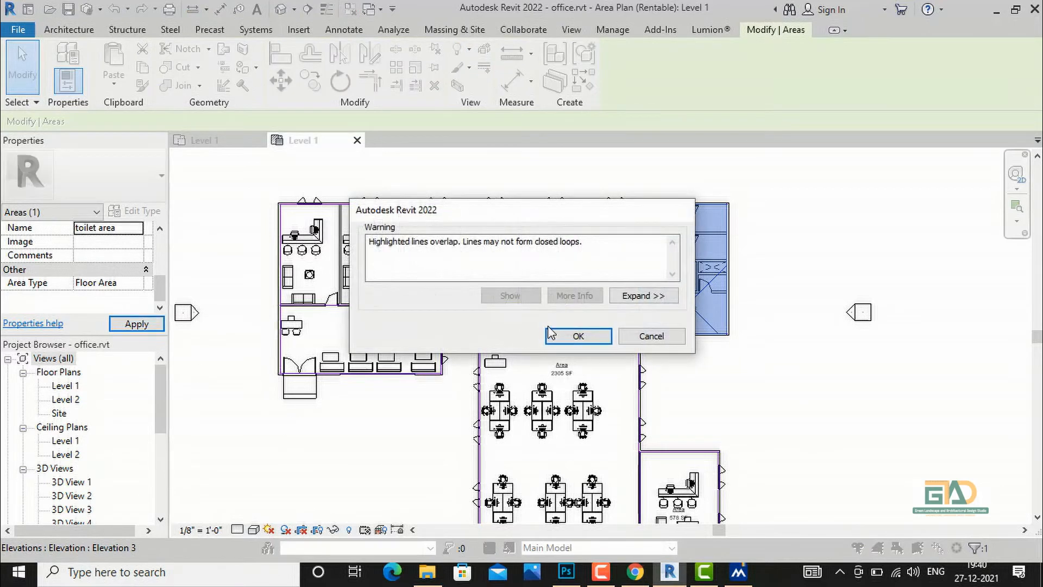
click(577, 336)
click(757, 377)
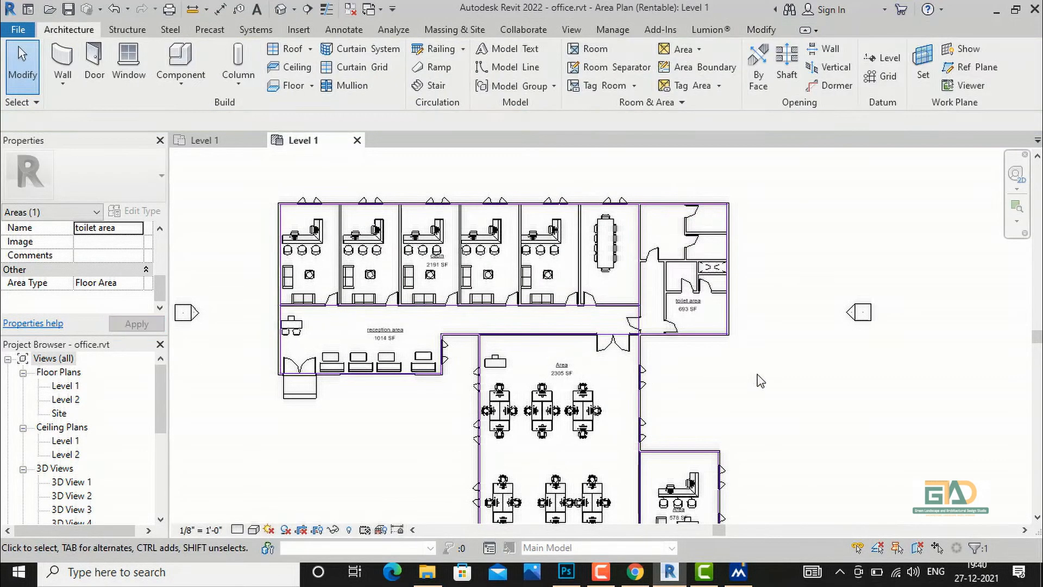
Select the large open workspace area below the corridor and set its area type to Office Area.
scroll(687, 315, up, 1)
scroll(815, 250, down, 1)
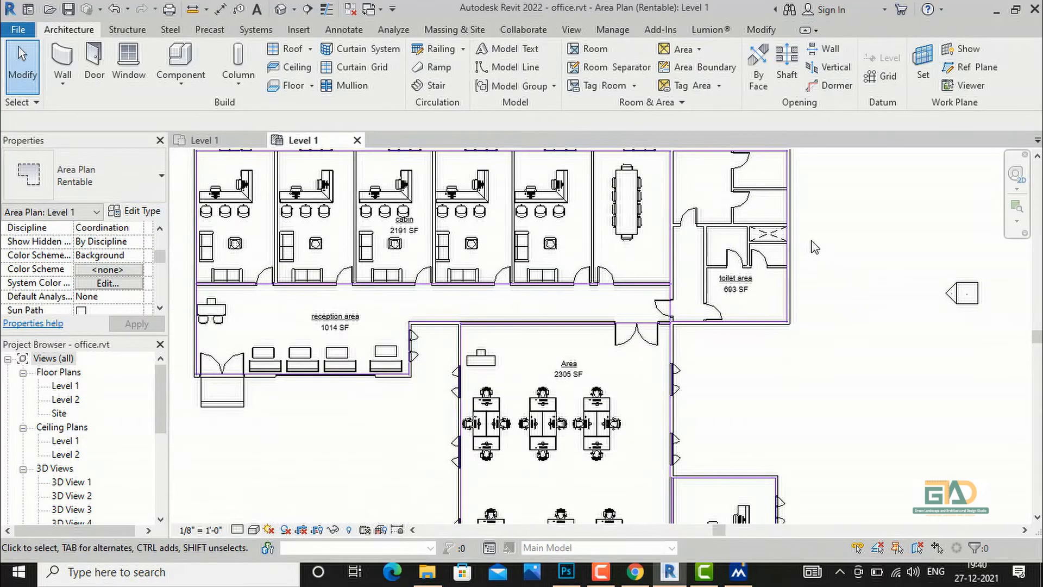
scroll(813, 244, down, 1)
scroll(621, 231, up, 2)
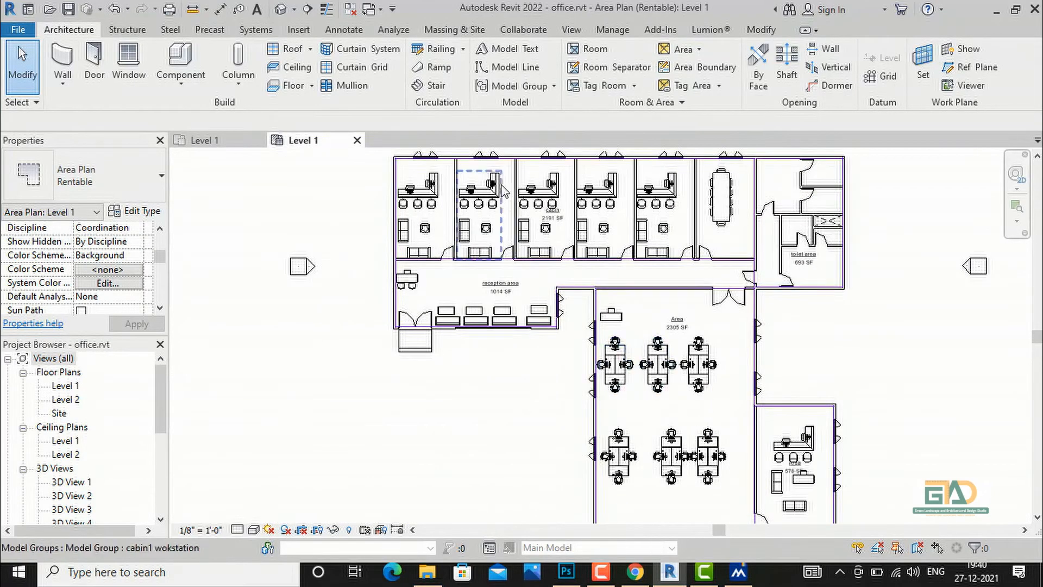
scroll(620, 230, down, 2)
scroll(687, 292, up, 1)
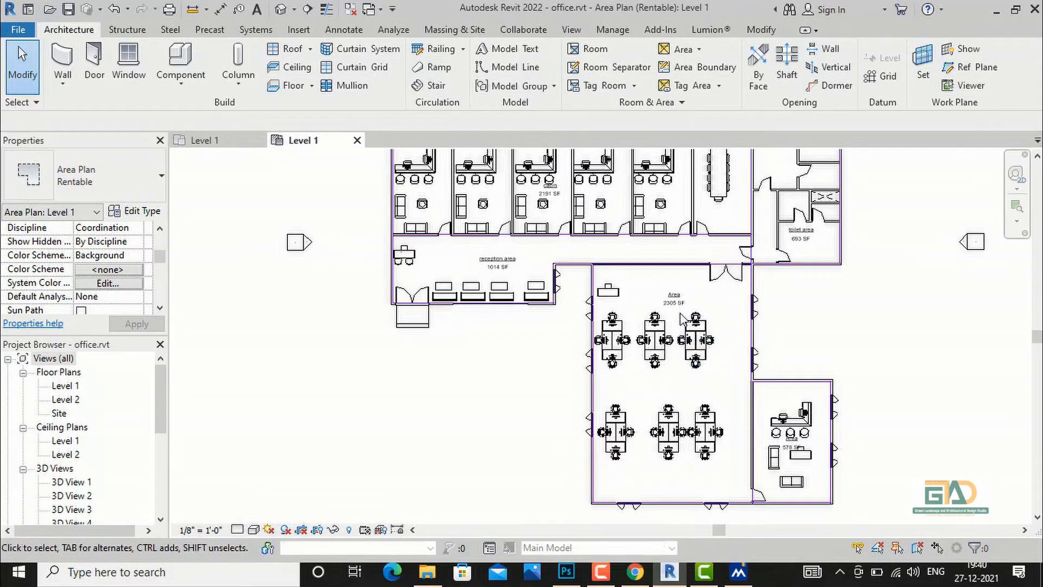
click(692, 293)
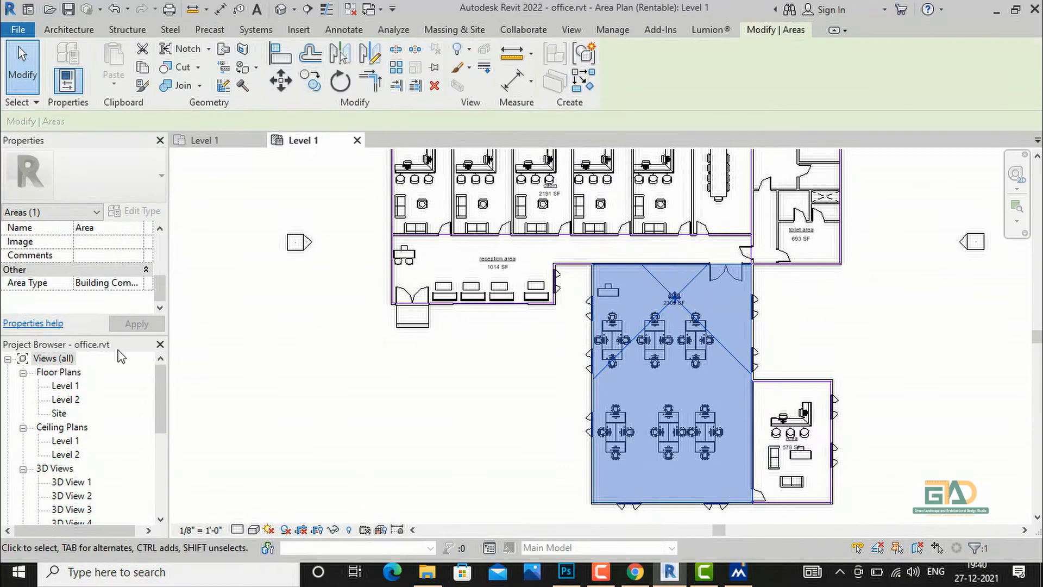
click(135, 284)
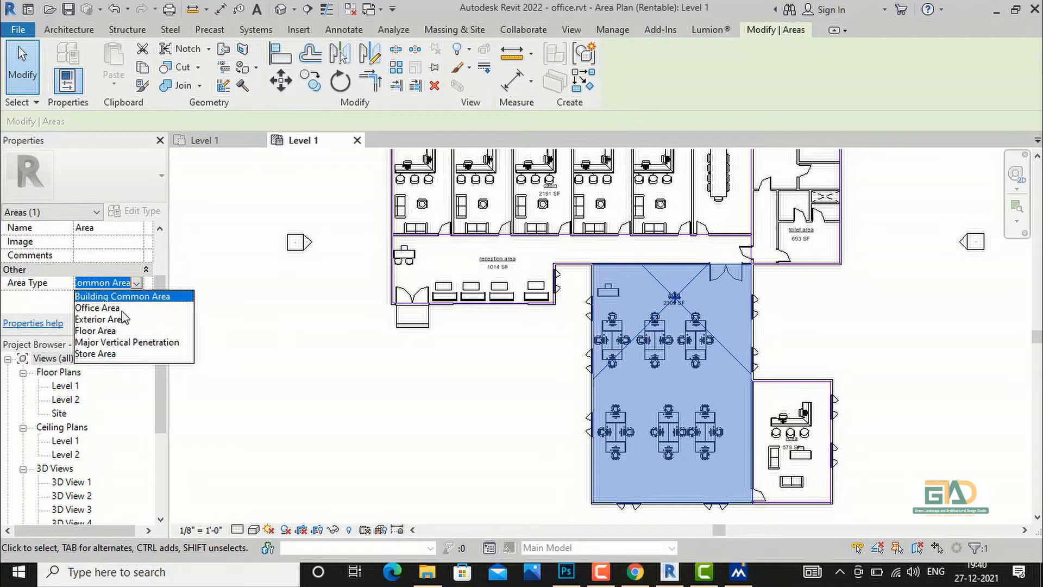
click(103, 310)
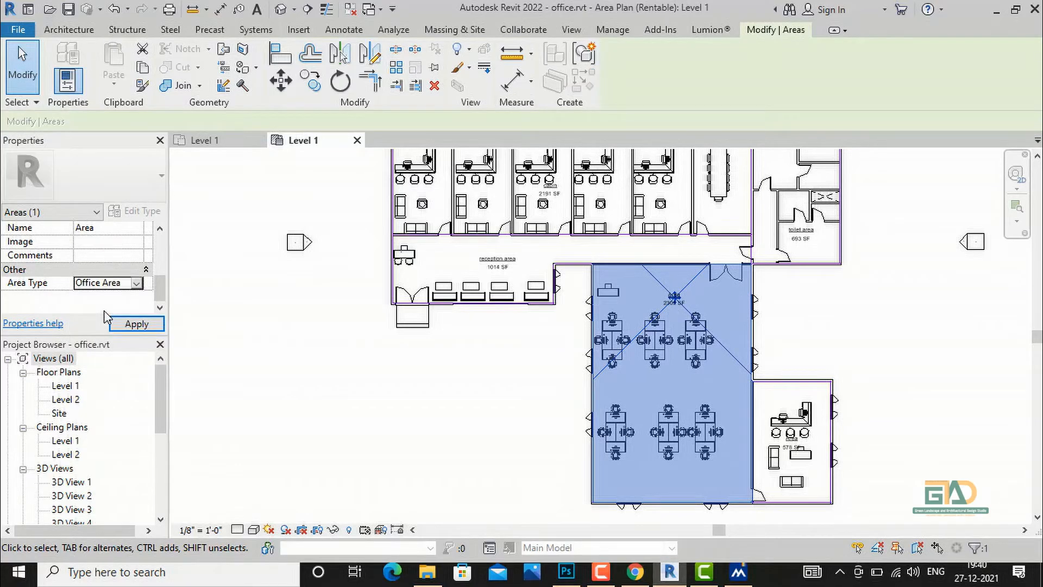
Name the large open workspace area "workstations" and apply the change.
click(107, 229)
key(ctrl+a)
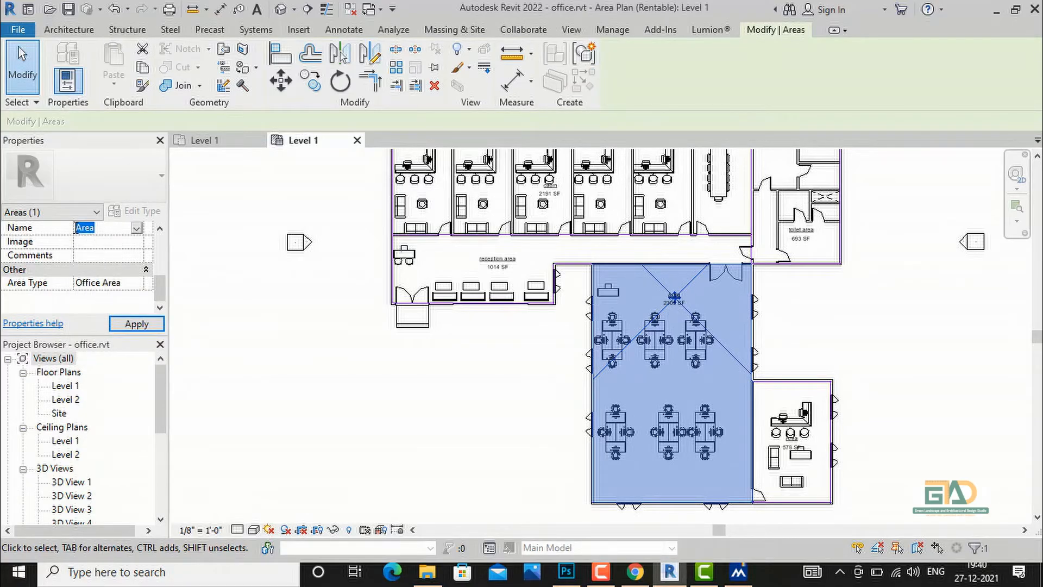
text(workstations)
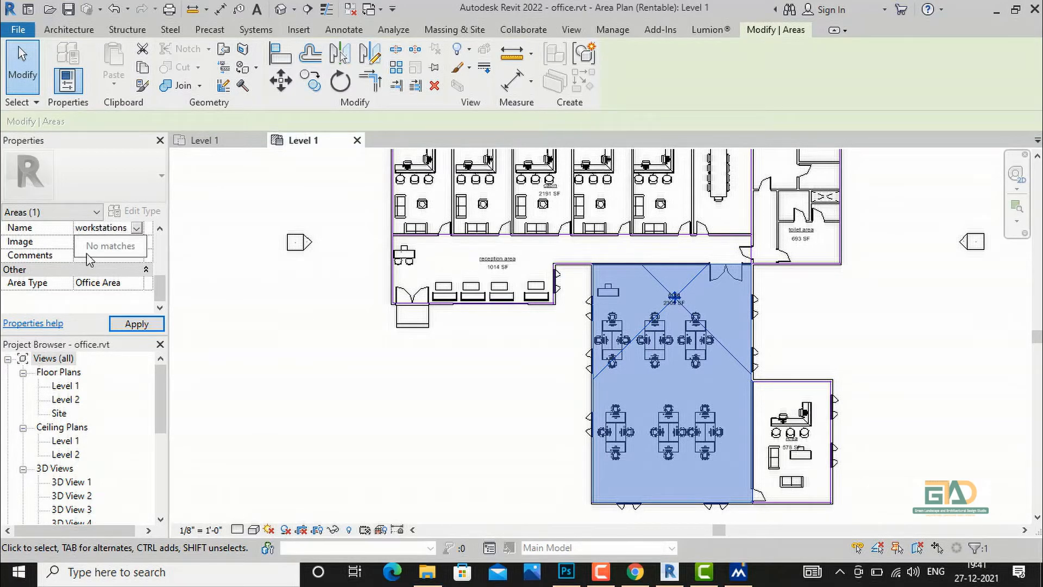
click(136, 323)
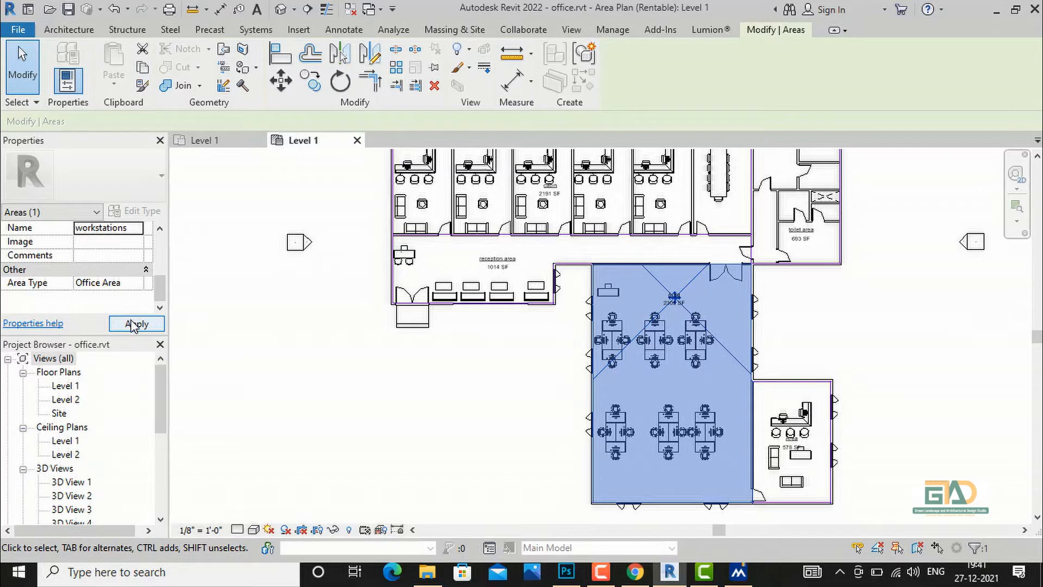
click(338, 378)
scroll(696, 304, up, 2)
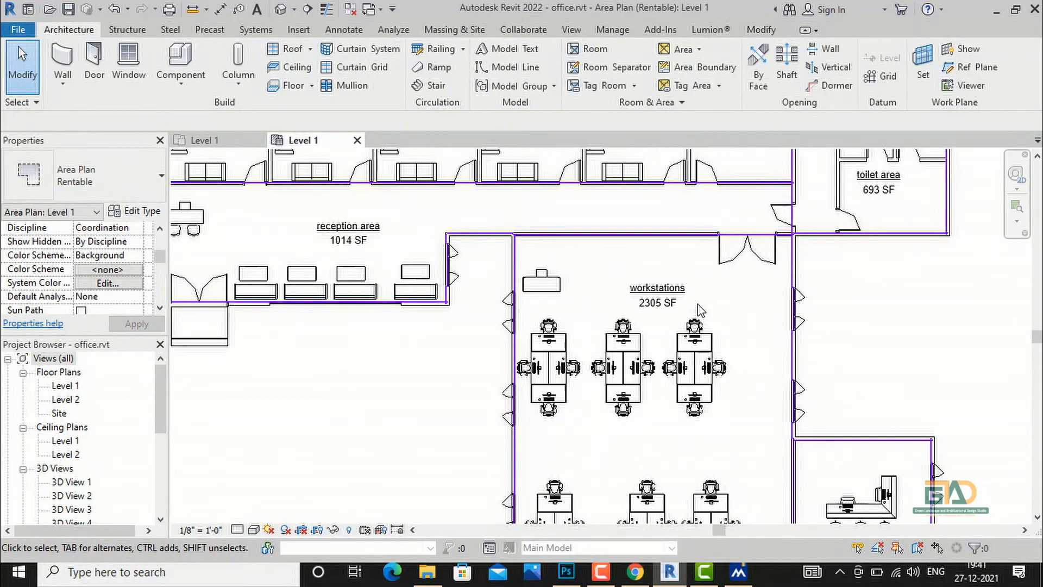
Select the small room area beside the workstations and set its area type to Office Area.
scroll(698, 309, down, 3)
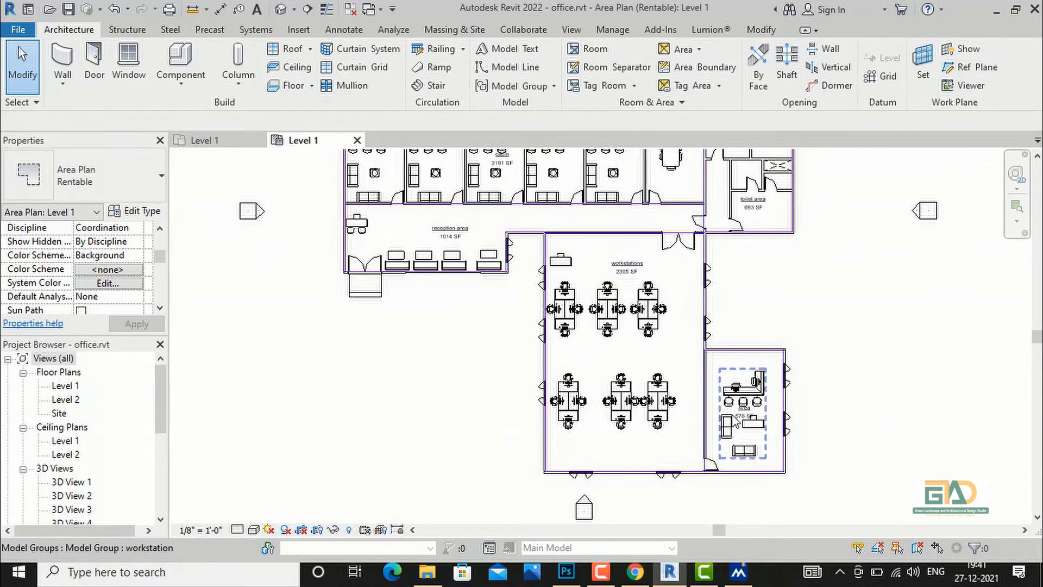
click(771, 441)
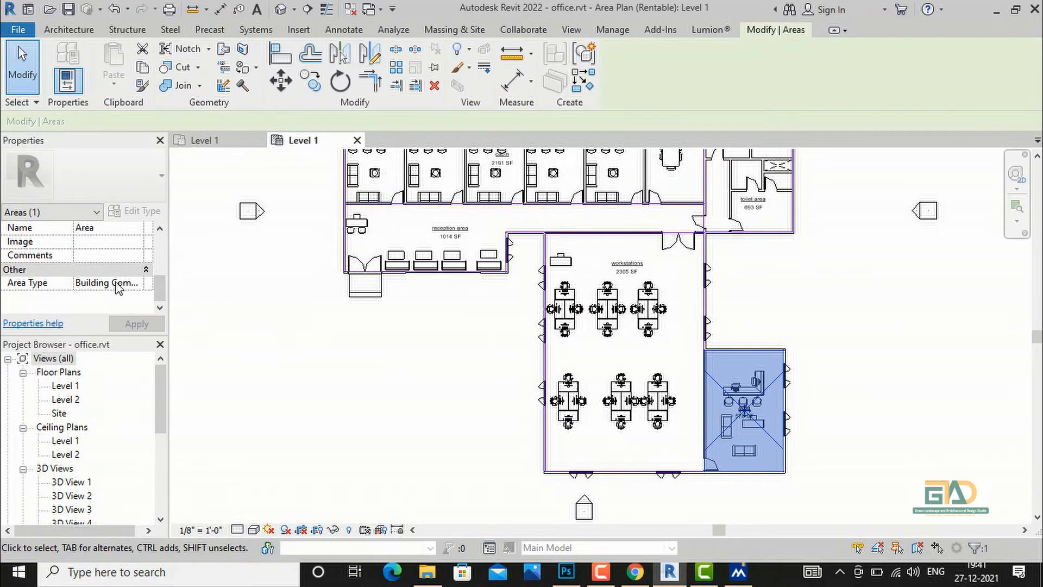
click(128, 285)
click(136, 283)
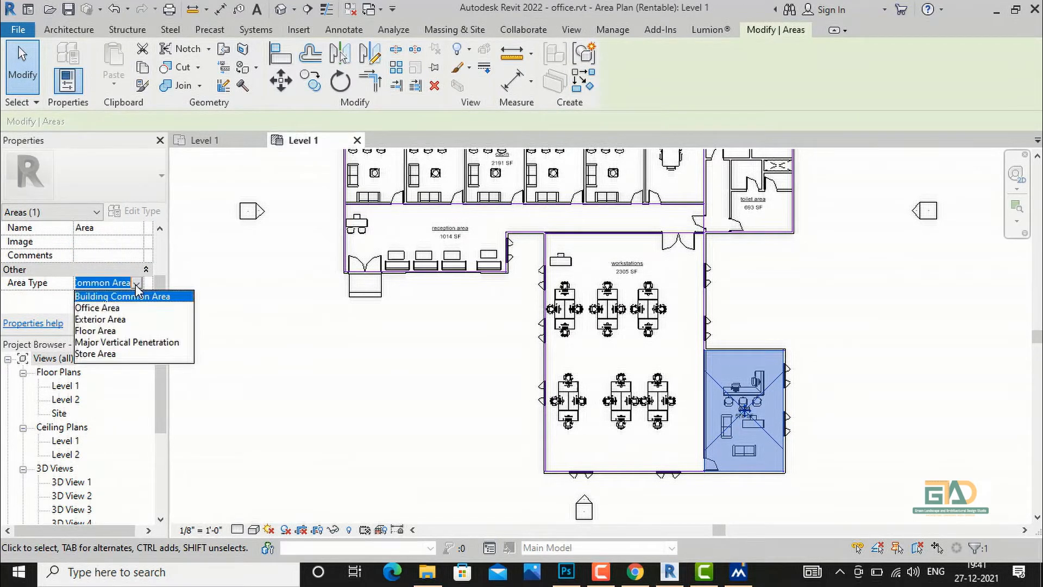
click(112, 308)
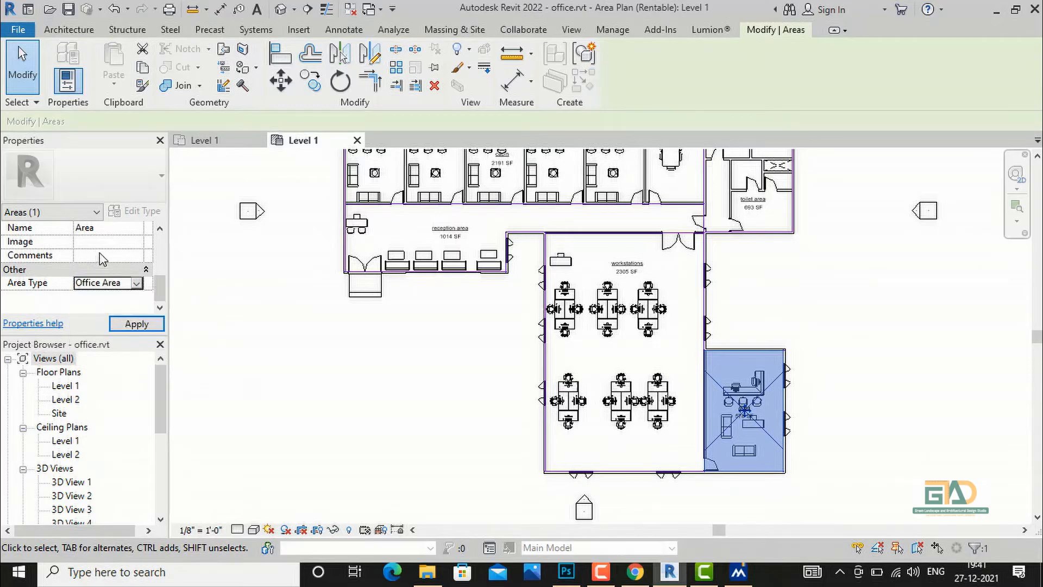
Name the small room area beside the workstations "team lead" and apply the change.
click(108, 231)
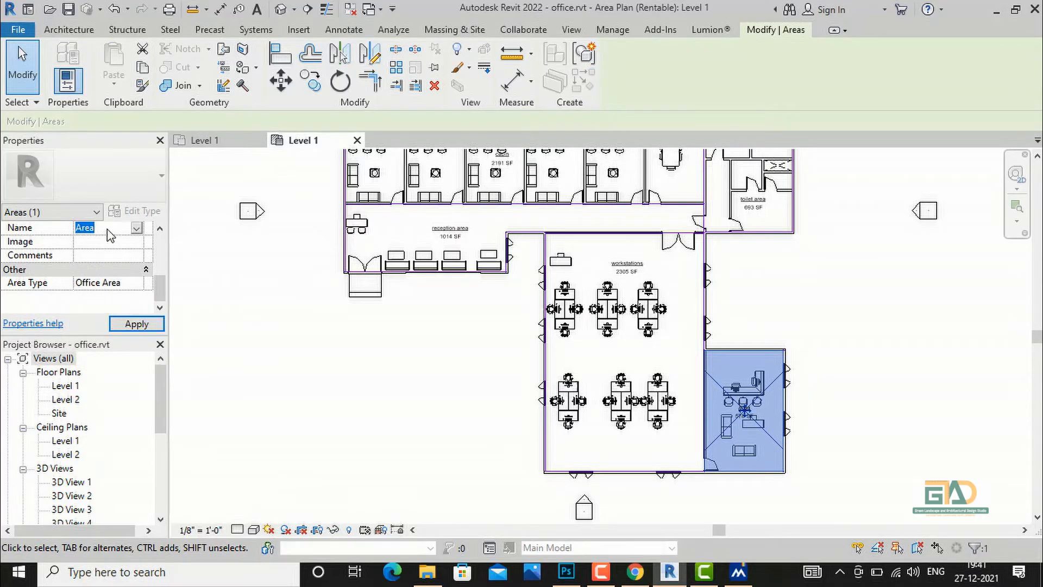
text(te)
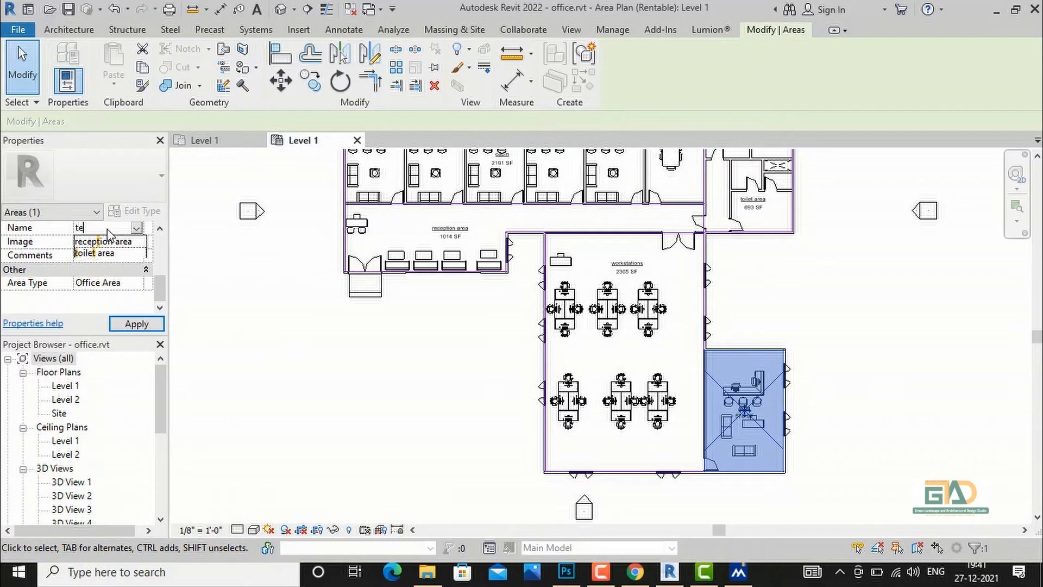
text(am lead)
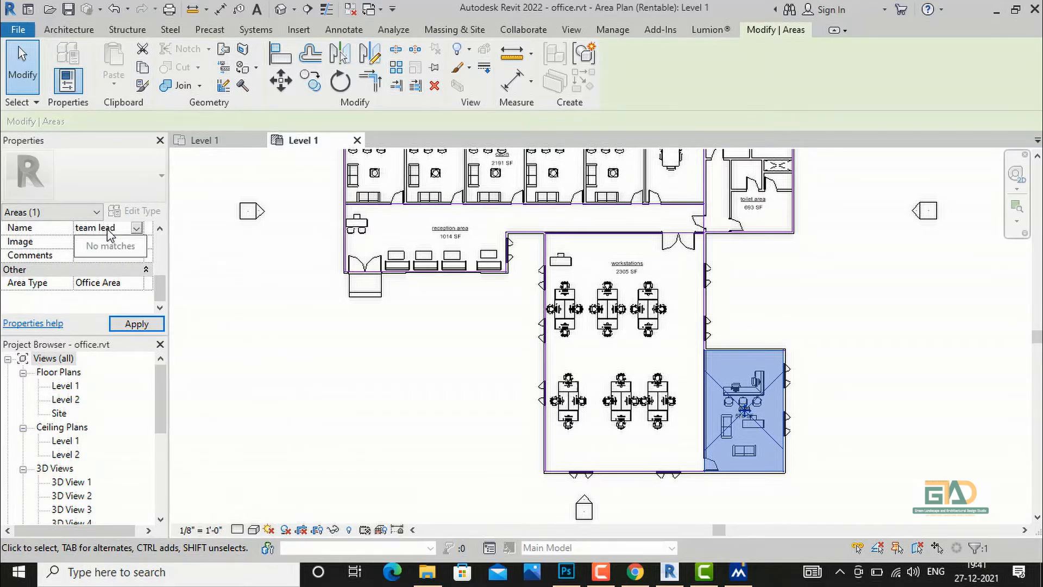
click(135, 322)
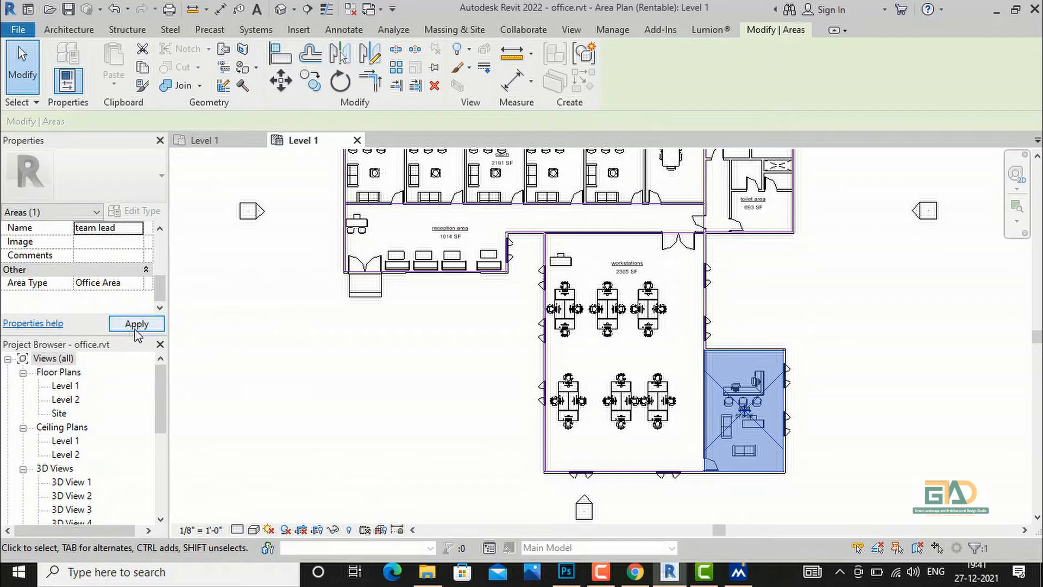
click(334, 387)
scroll(698, 396, up, 5)
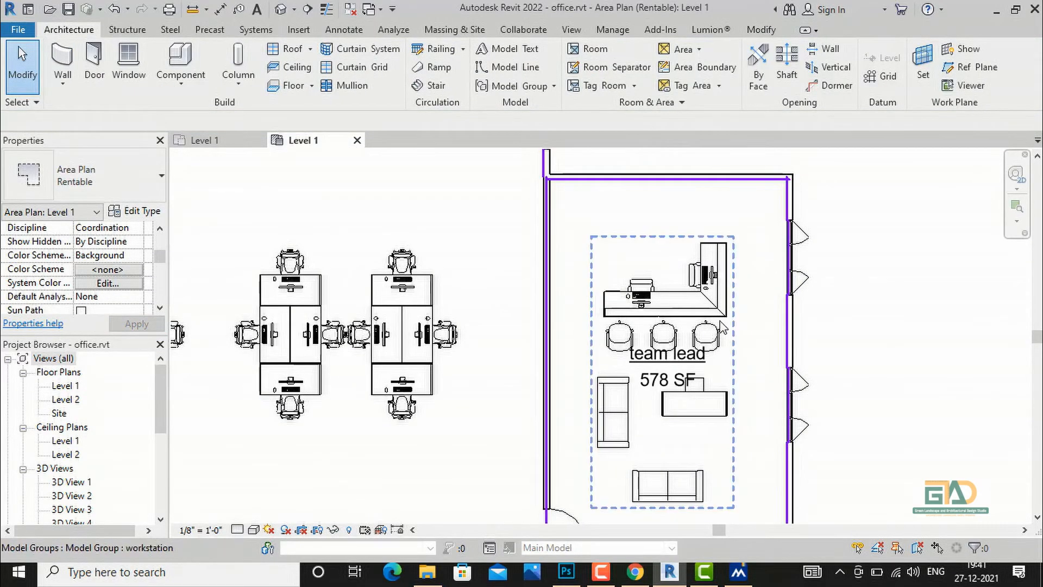
Place a color fill legend in the empty space just below the reception entrance.
scroll(652, 391, down, 5)
scroll(553, 414, down, 2)
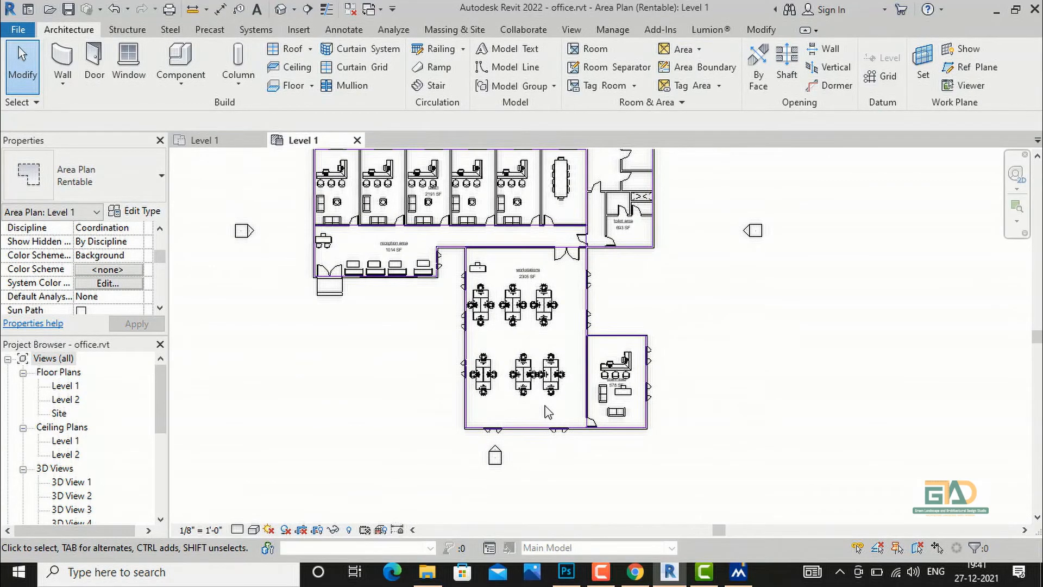
scroll(547, 412, down, 1)
scroll(396, 185, up, 3)
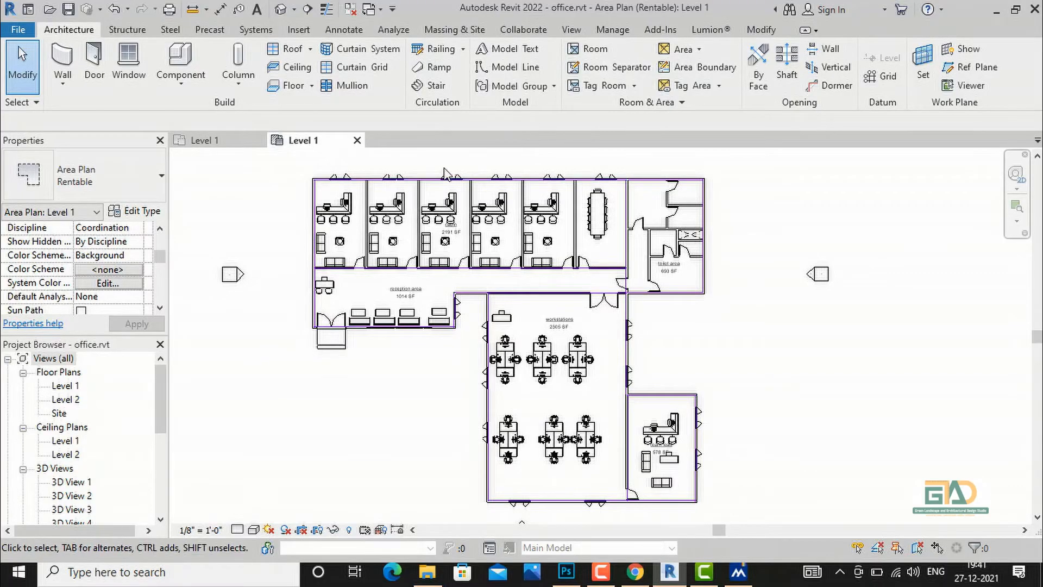
click(341, 31)
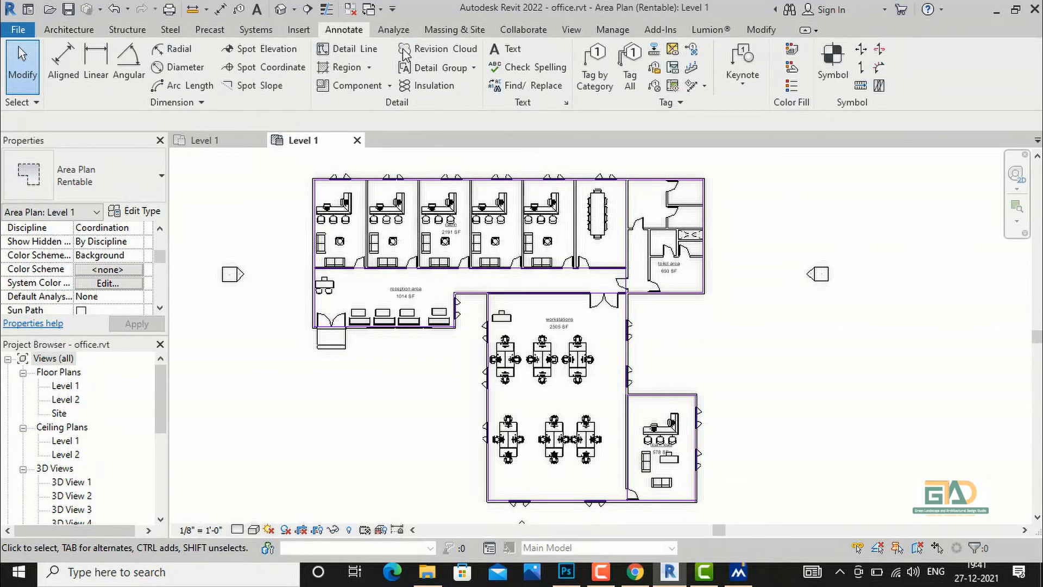
click(794, 93)
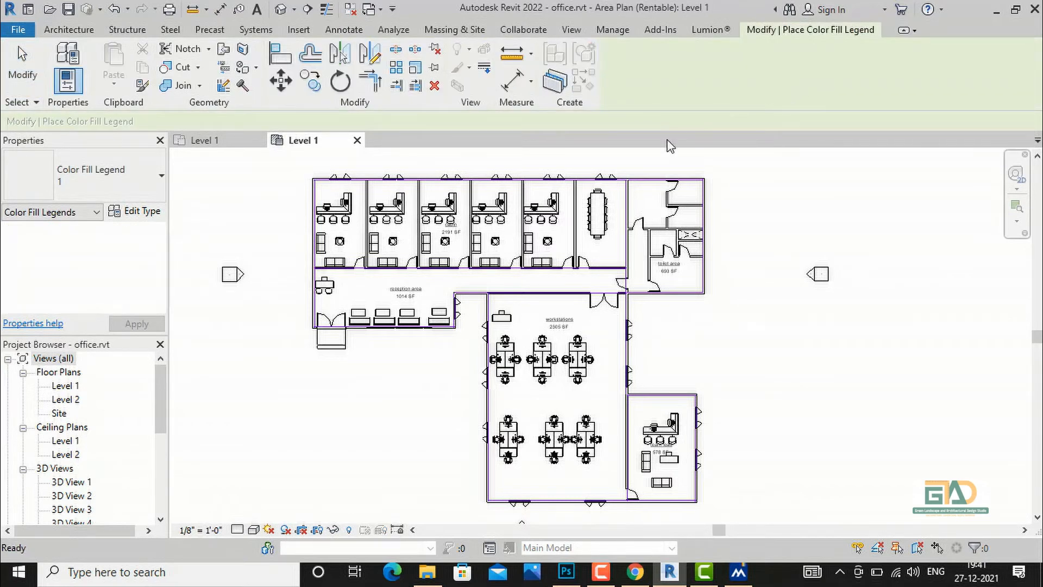
scroll(728, 195, down, 2)
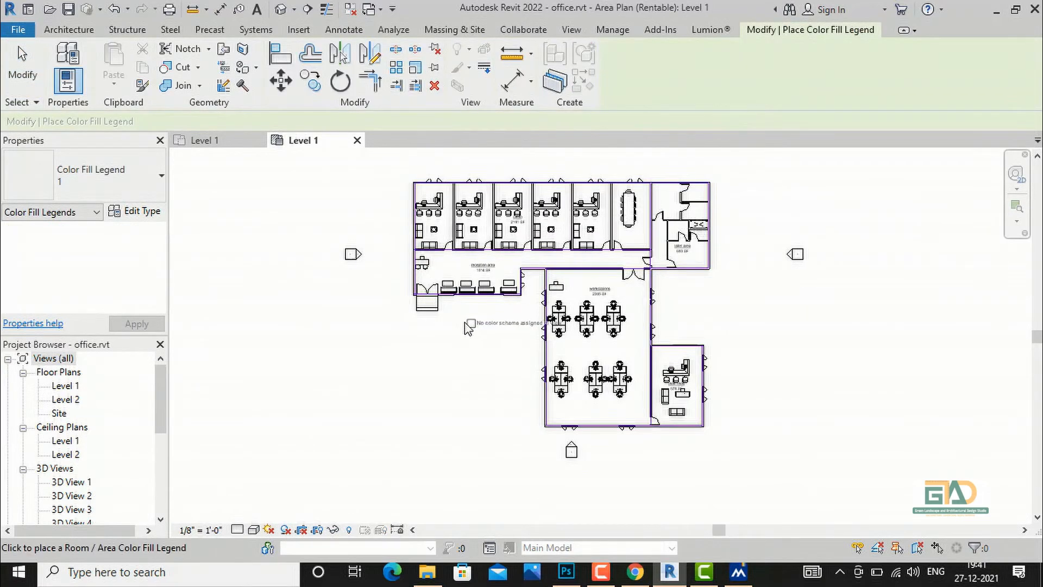
scroll(467, 328, up, 5)
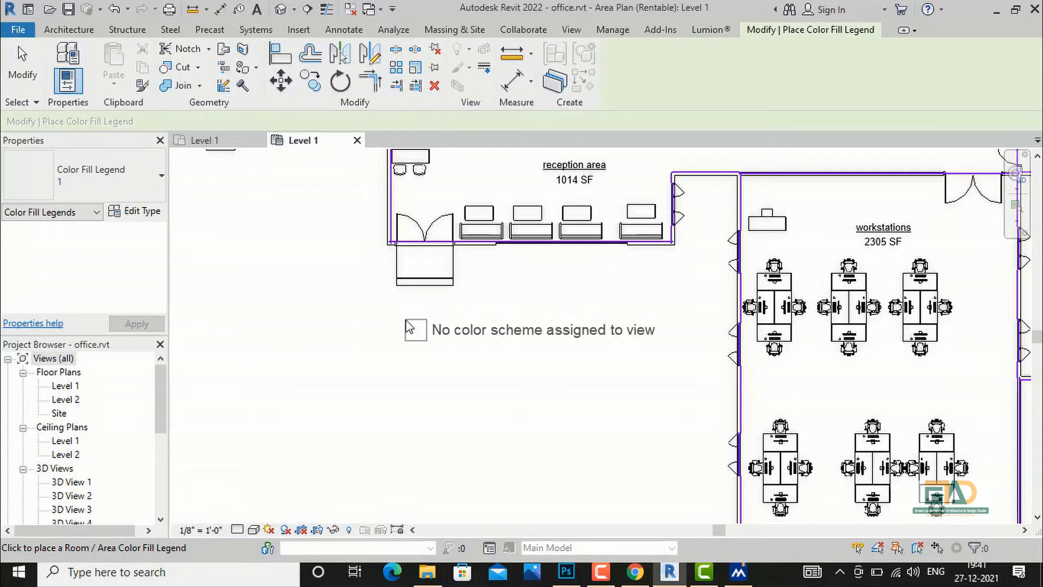
click(407, 322)
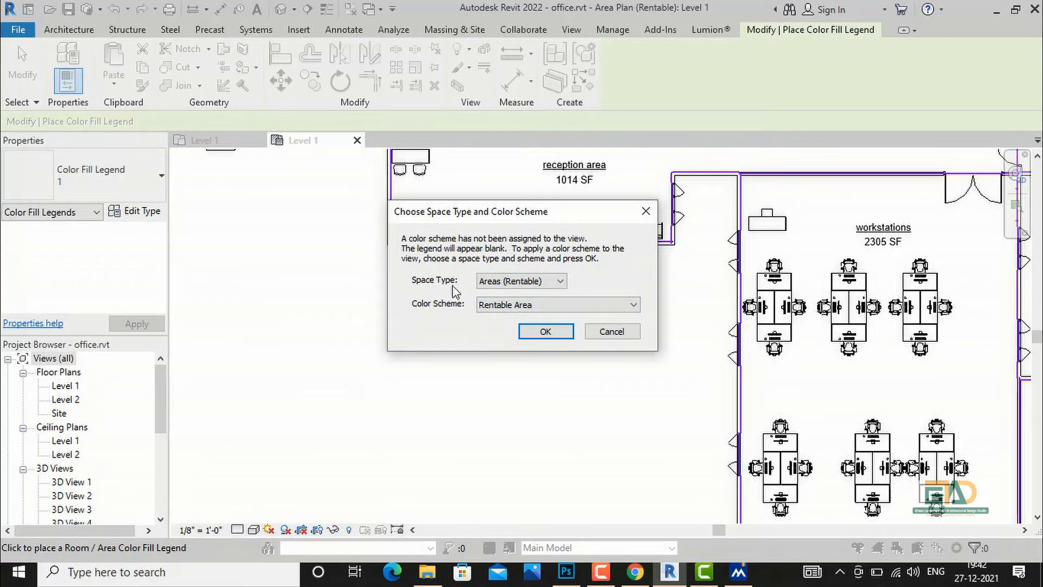
Assign the Rentable Area color scheme to the view, keeping Areas (Rentable) as the space type.
click(502, 283)
click(502, 282)
click(507, 305)
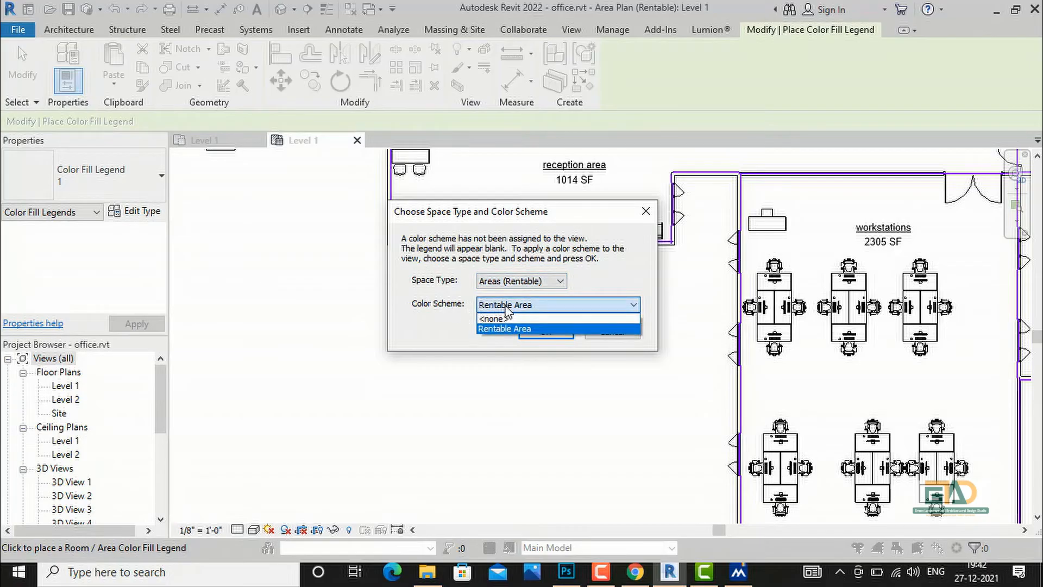
click(508, 329)
click(534, 333)
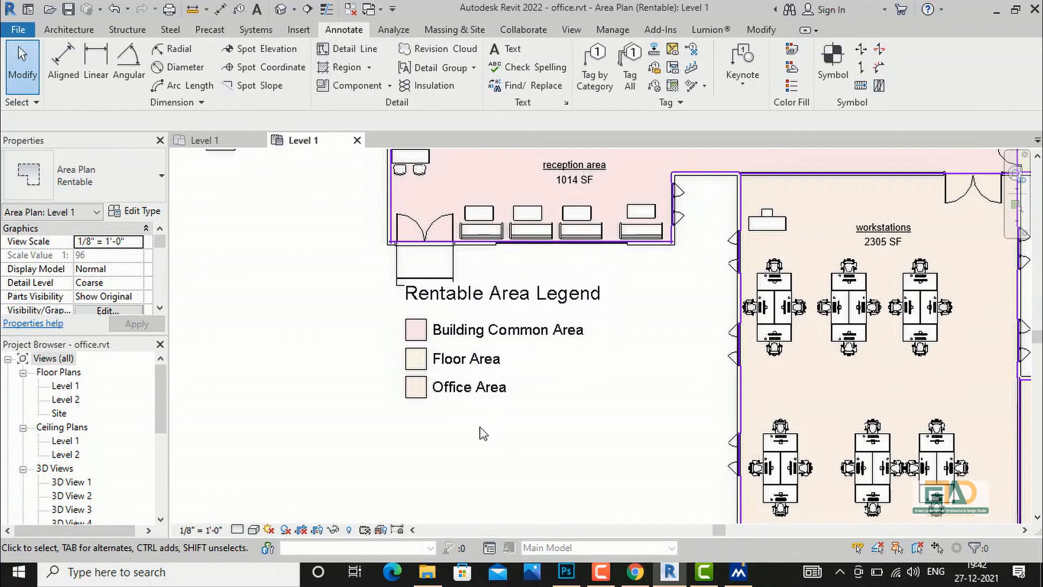
scroll(487, 429, down, 4)
scroll(461, 423, up, 2)
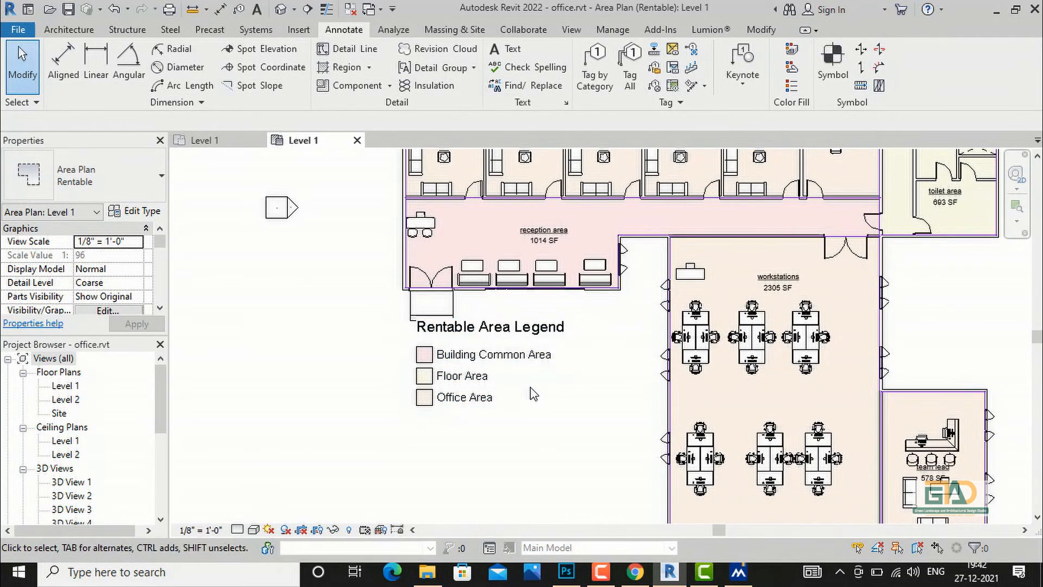
scroll(534, 390, down, 4)
scroll(519, 387, up, 5)
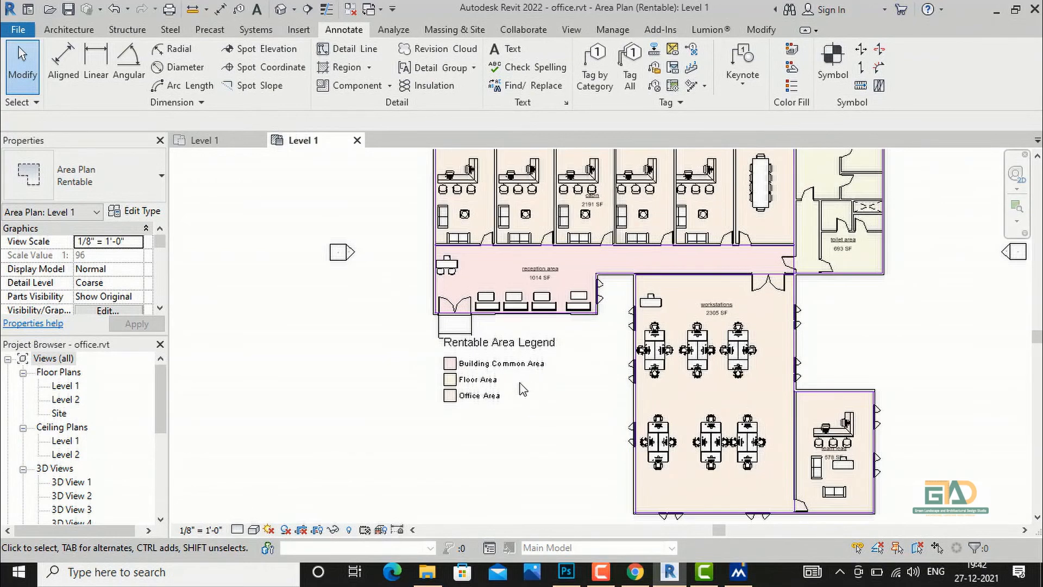
scroll(487, 362, down, 5)
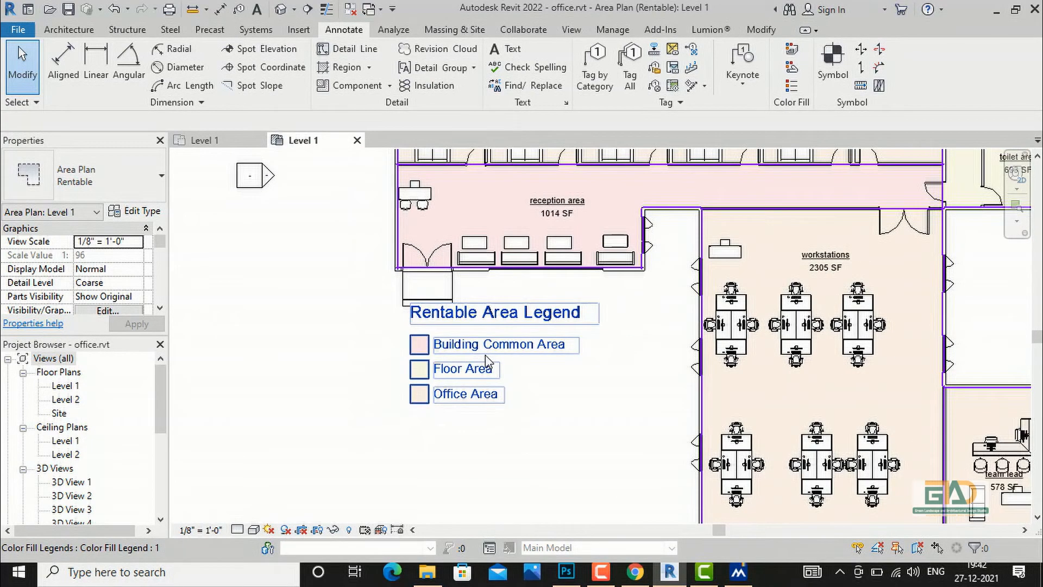
scroll(491, 401, up, 2)
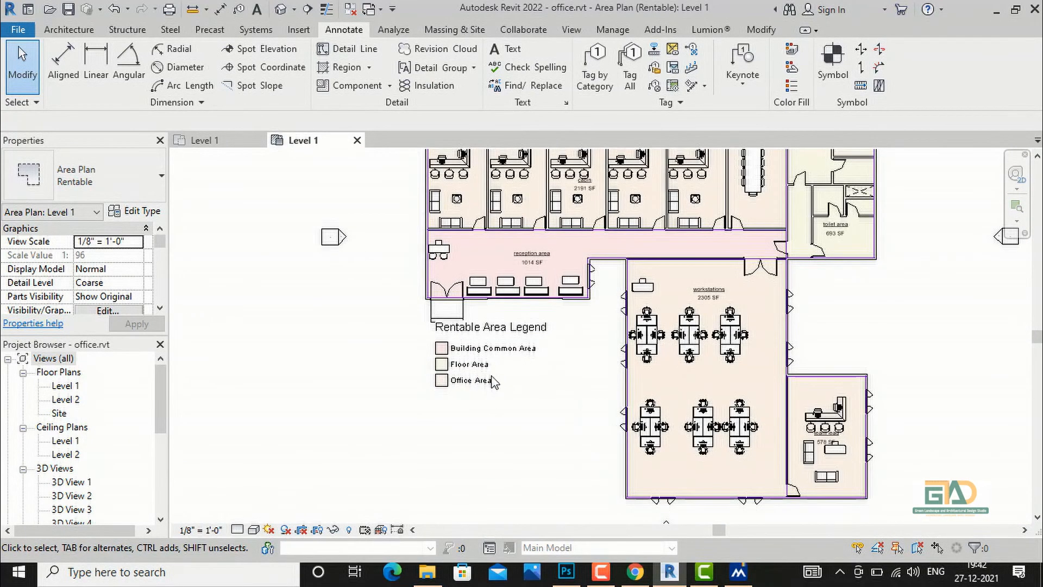
Edit the Rentable Area Legend's color scheme to color the areas by Name, accepting the loss of the existing colors.
click(488, 351)
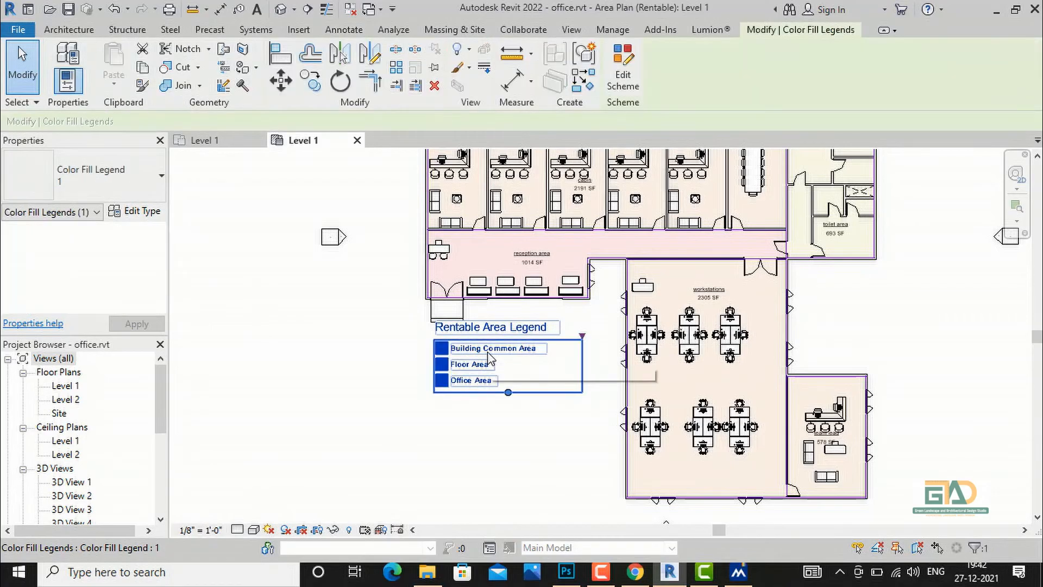
click(630, 80)
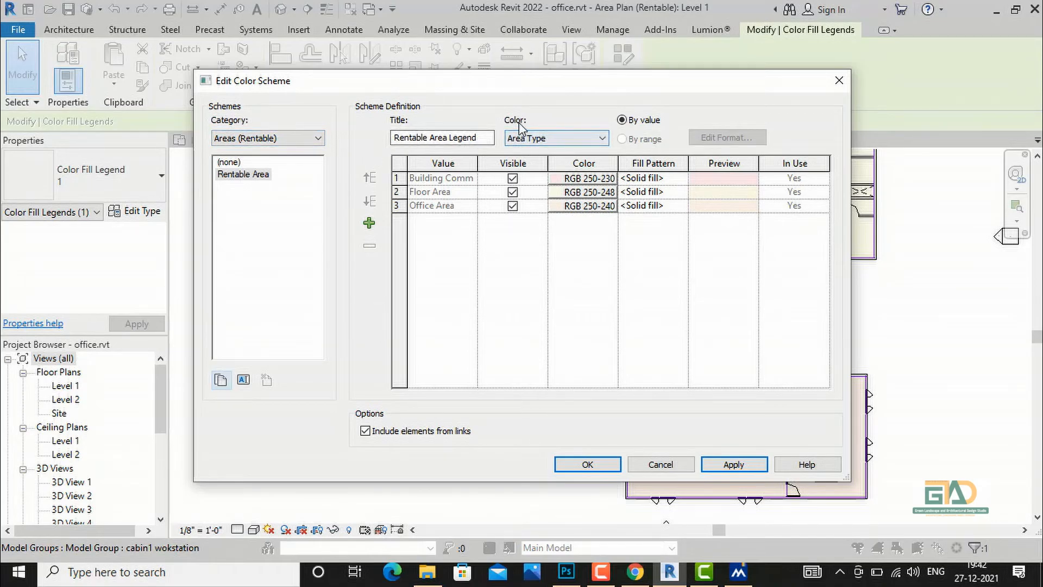
click(560, 142)
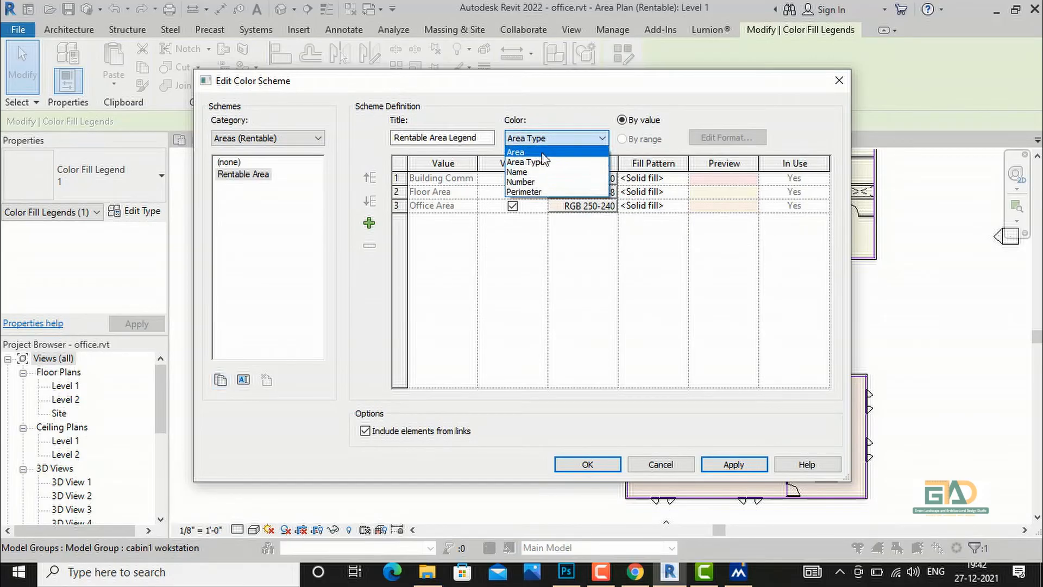
click(519, 173)
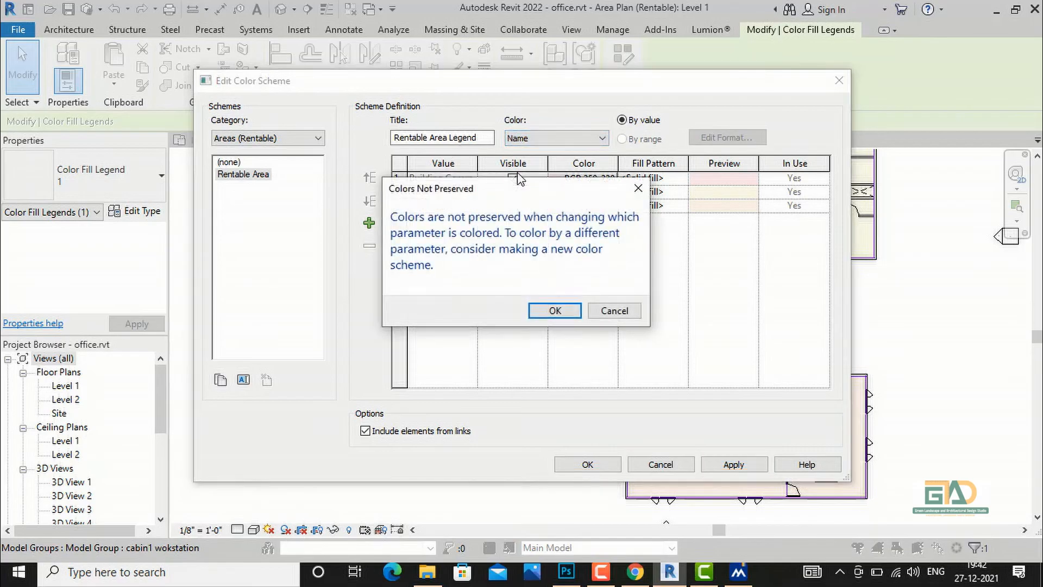
click(539, 311)
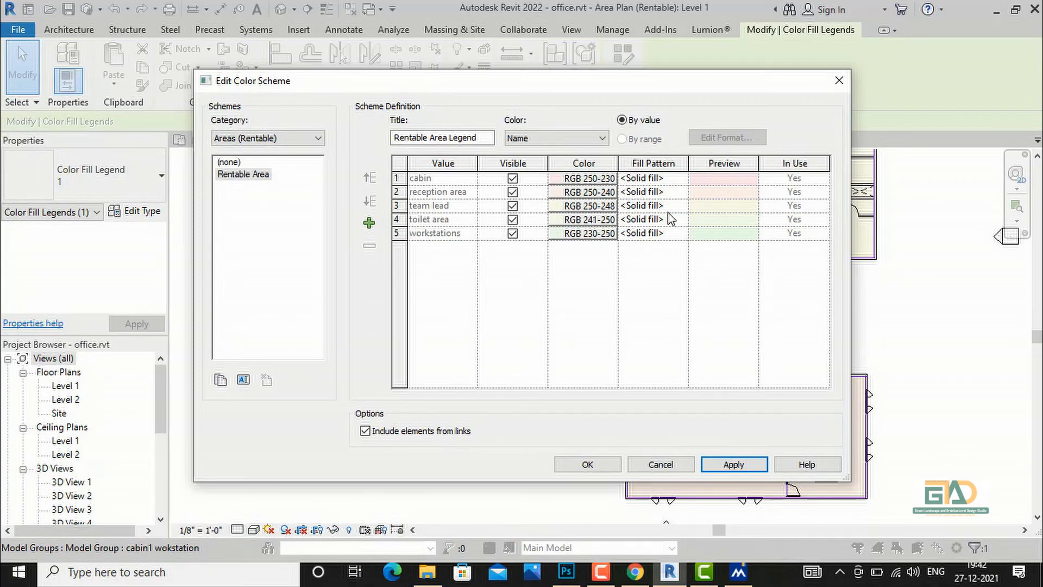
Set the cabin color to a bright orange with red 255 and green 133.
click(575, 180)
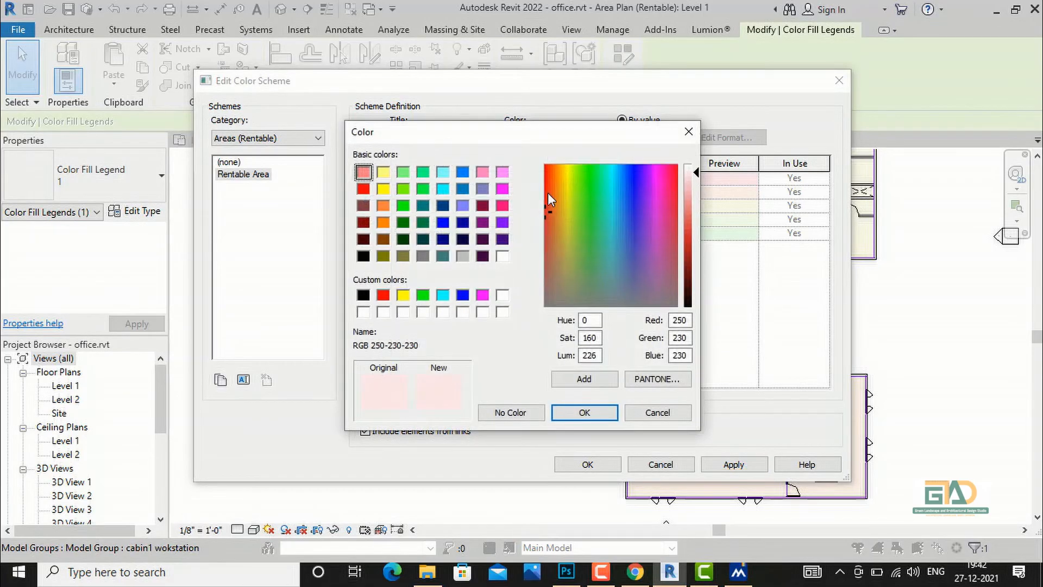
click(384, 207)
drag(688, 201, 695, 215)
click(590, 408)
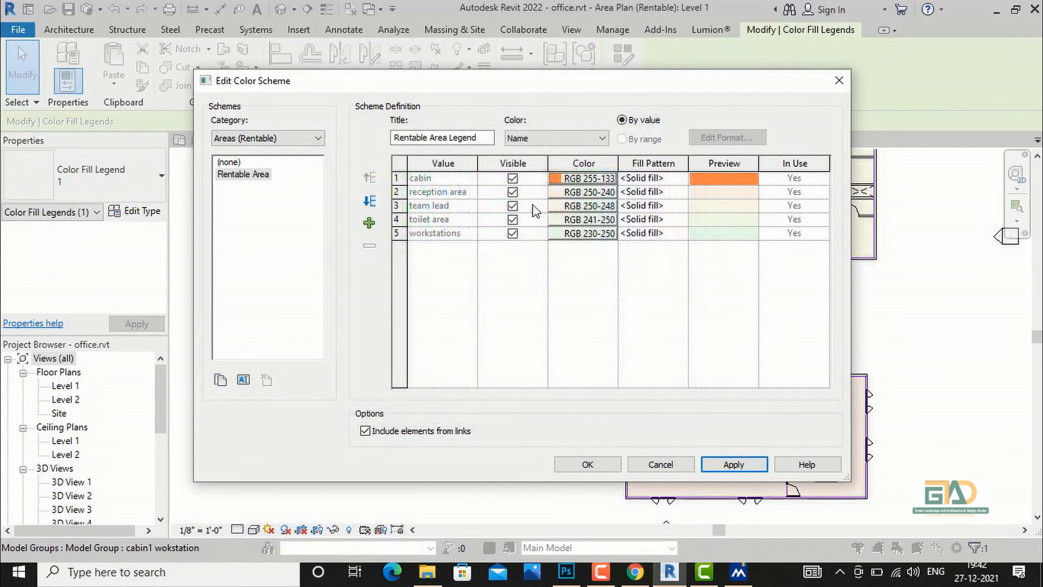
Give the reception area a lightened olive color, RGB 203-203-150.
click(574, 193)
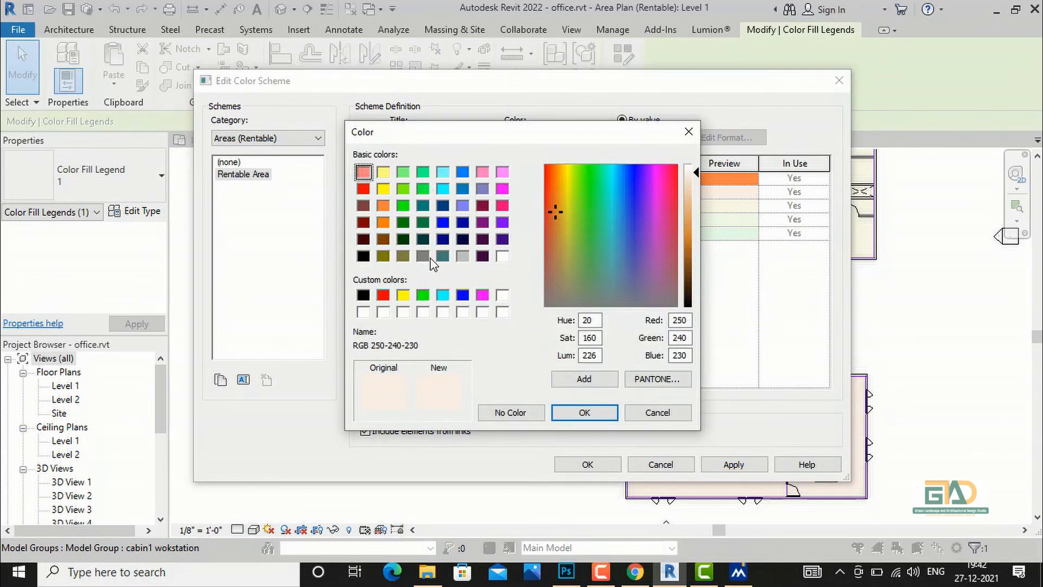
click(403, 256)
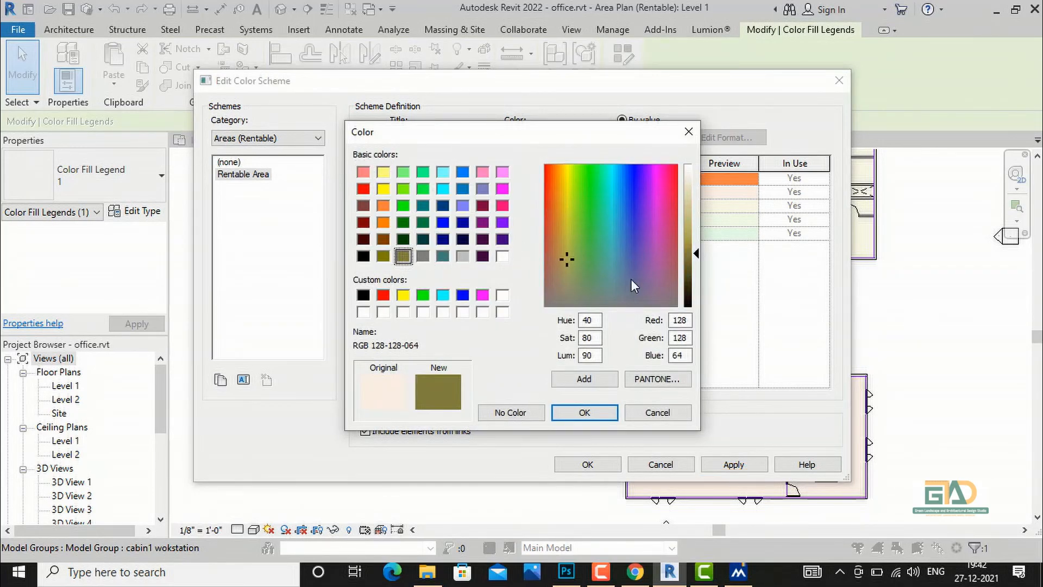
drag(685, 236, 691, 214)
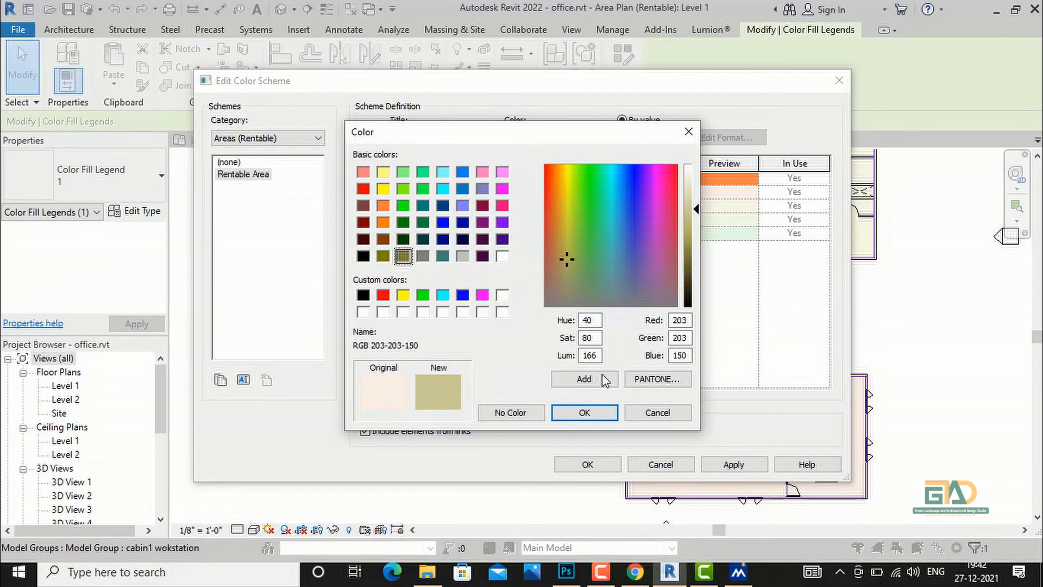
click(584, 412)
Change the team lead color to a lightened muted teal with red 150 and green 203.
click(574, 206)
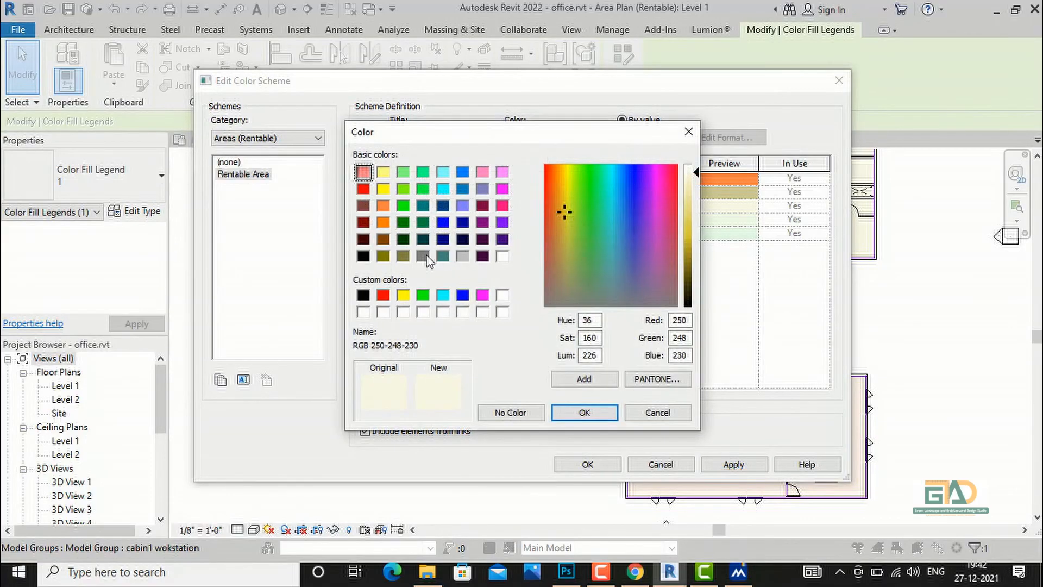
click(423, 257)
click(443, 256)
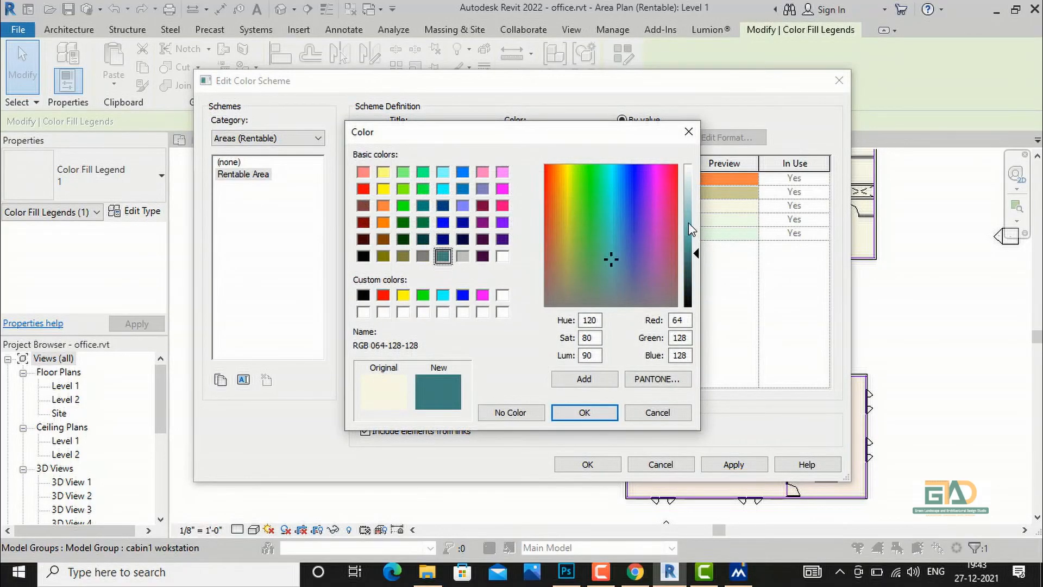
drag(692, 228, 692, 214)
click(584, 412)
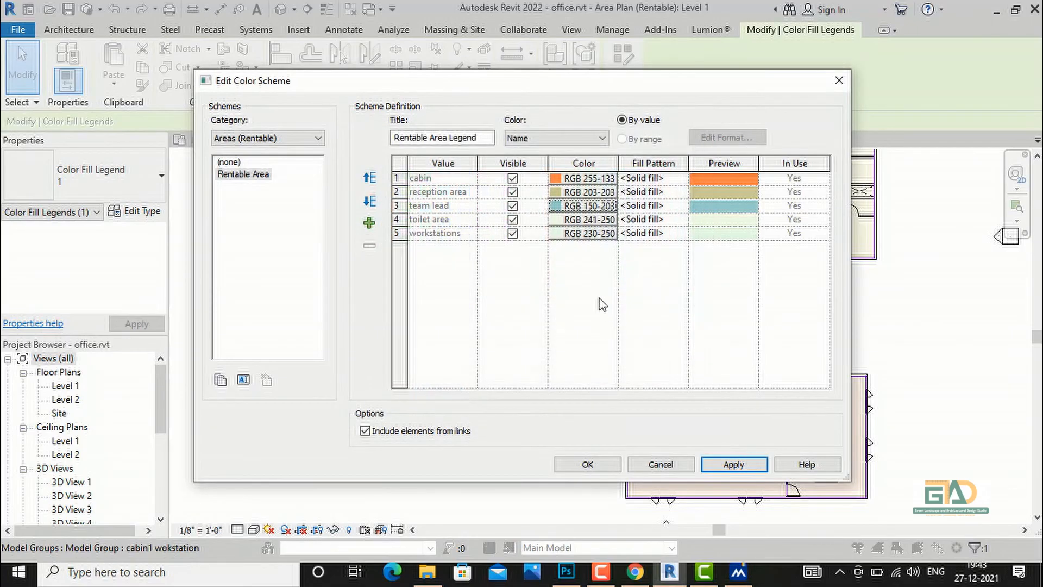
Set the toilet area color to a bright mint green, RGB 094-255-174.
click(562, 223)
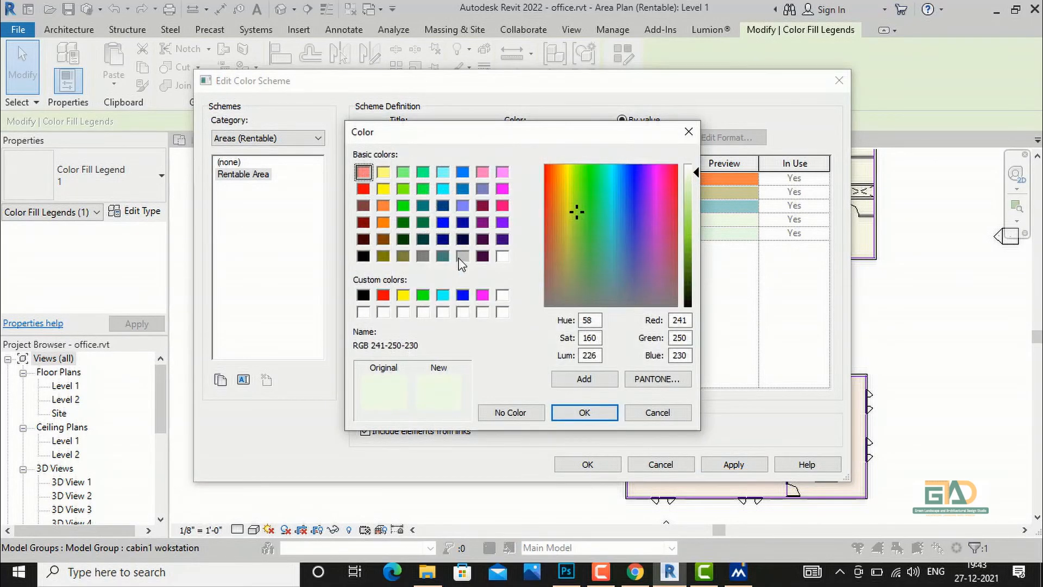
click(423, 226)
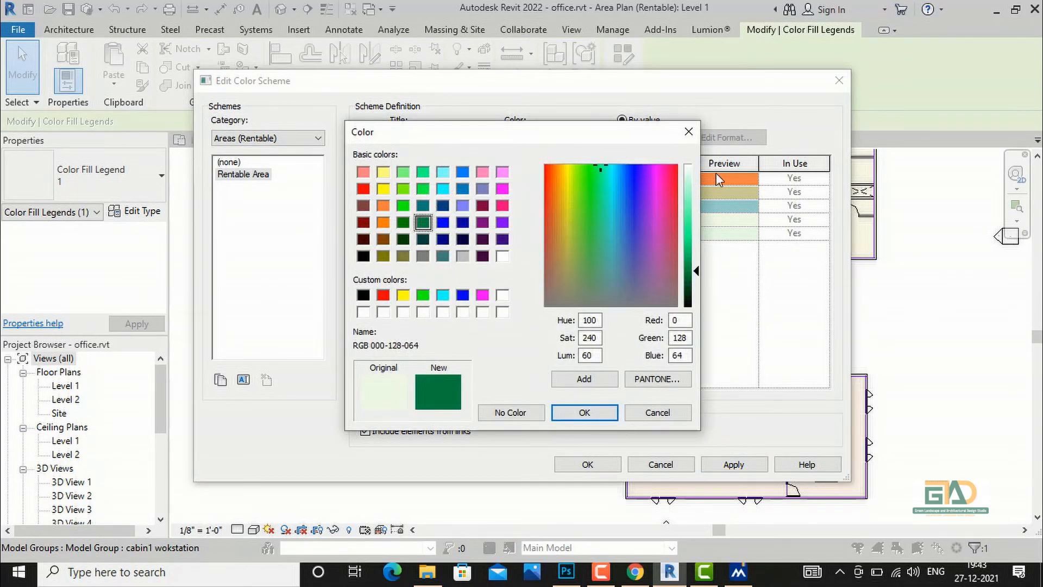
drag(693, 227, 692, 209)
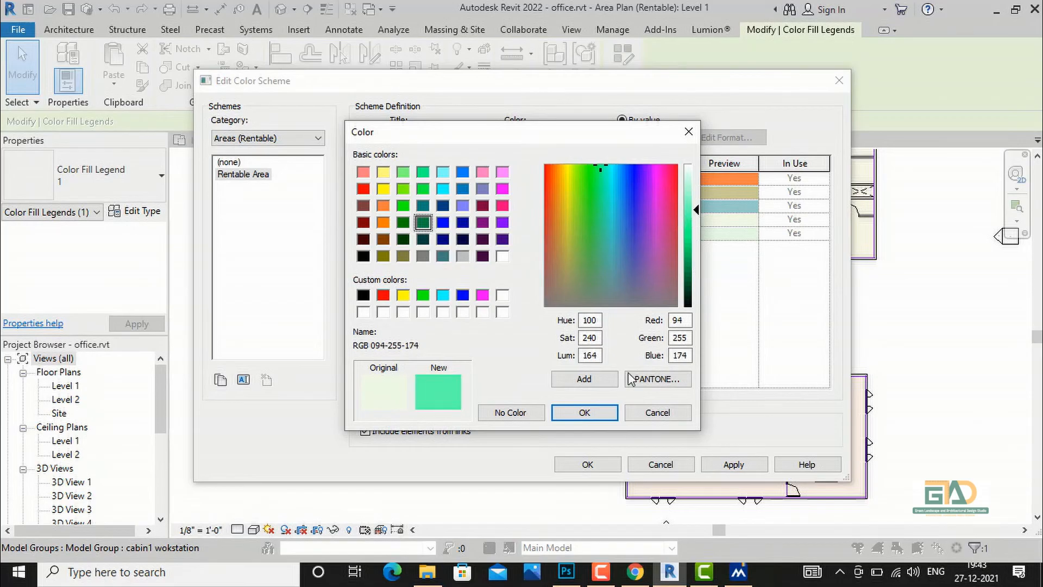
click(601, 413)
Set the workstations color to blue, RGB 106-106-255, then apply the color scheme to the plan and deselect the legend.
click(563, 239)
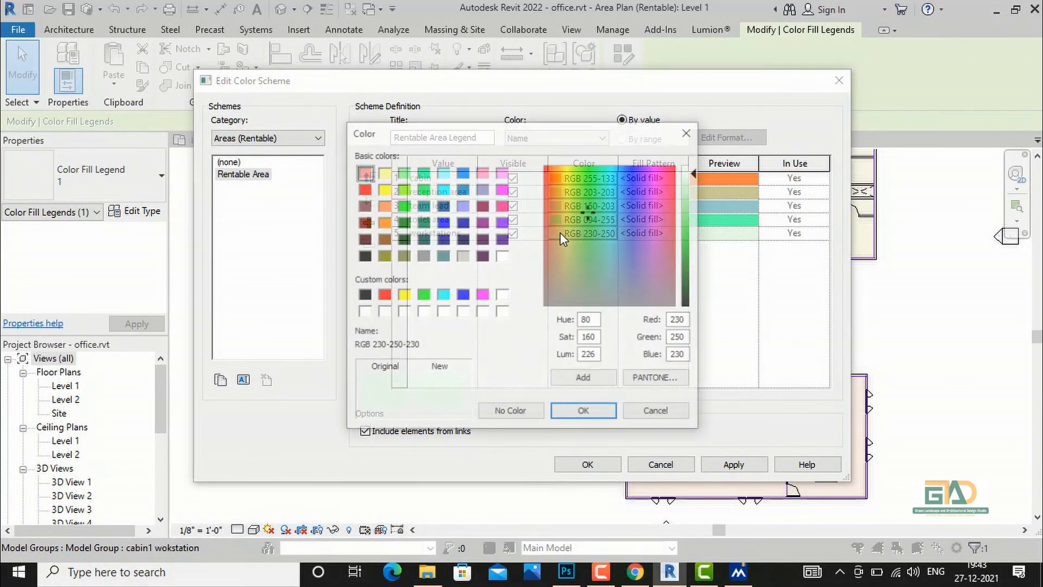
click(462, 205)
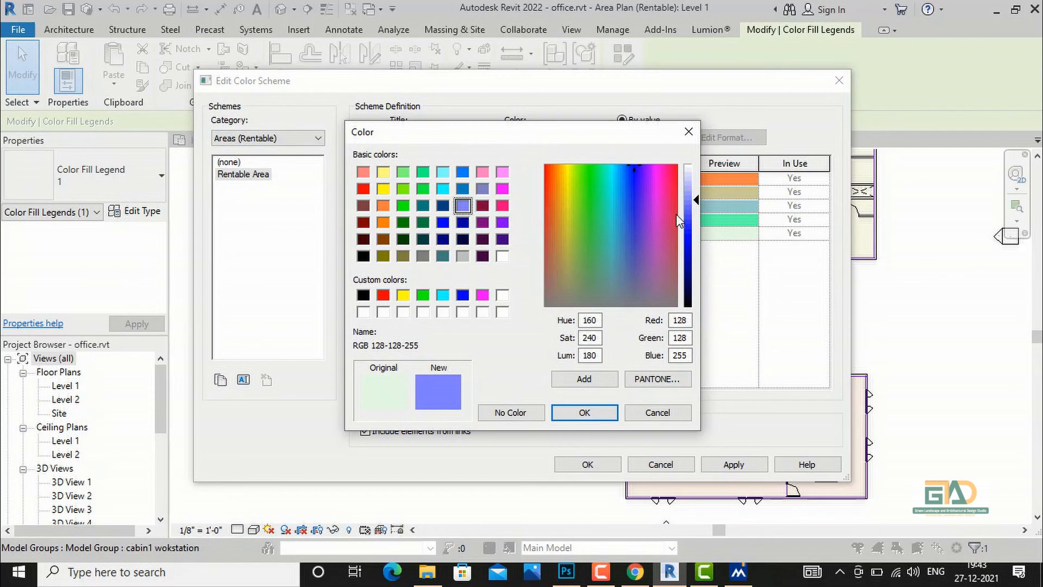
drag(688, 203, 695, 209)
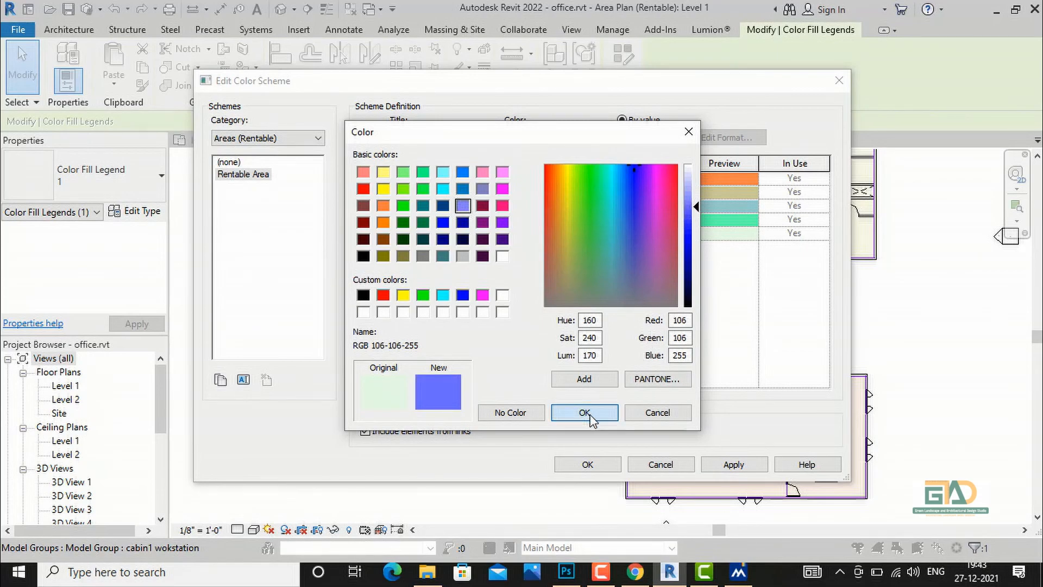
click(589, 414)
click(734, 467)
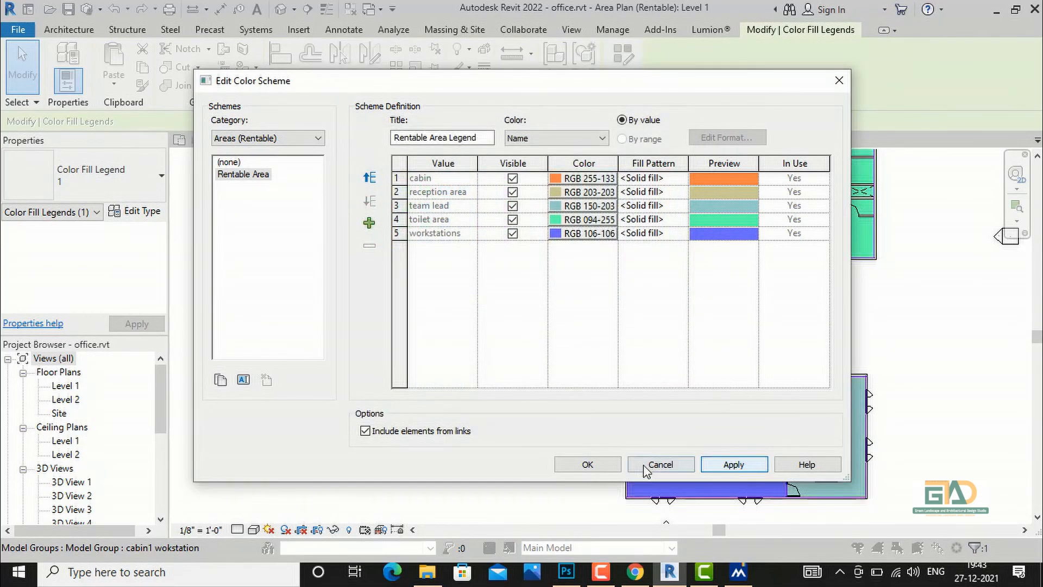
click(591, 467)
click(535, 478)
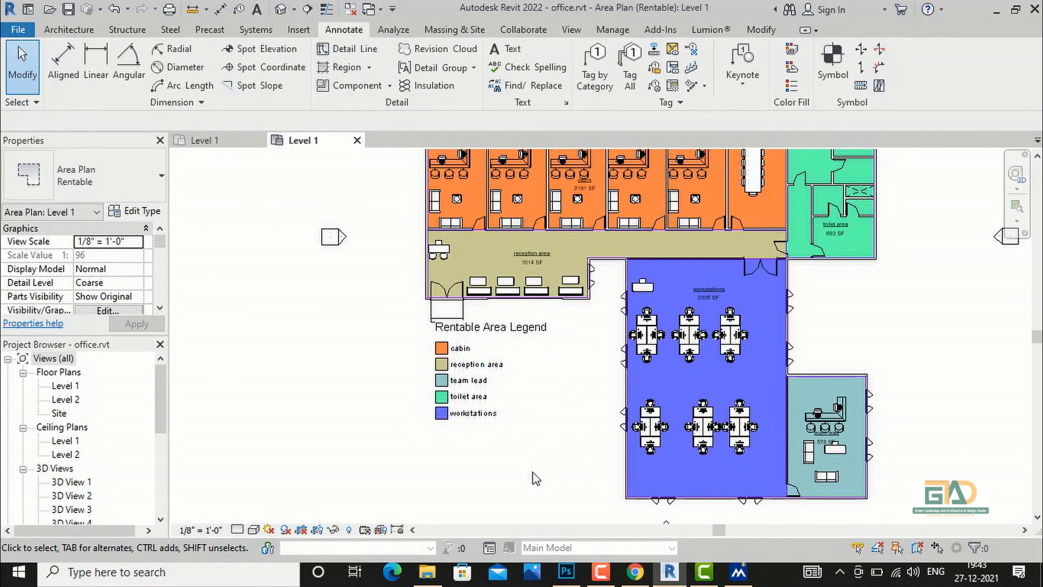
Examine the colored areas across the Level 1 plan against the Rentable Area Legend.
scroll(517, 459, up, 2)
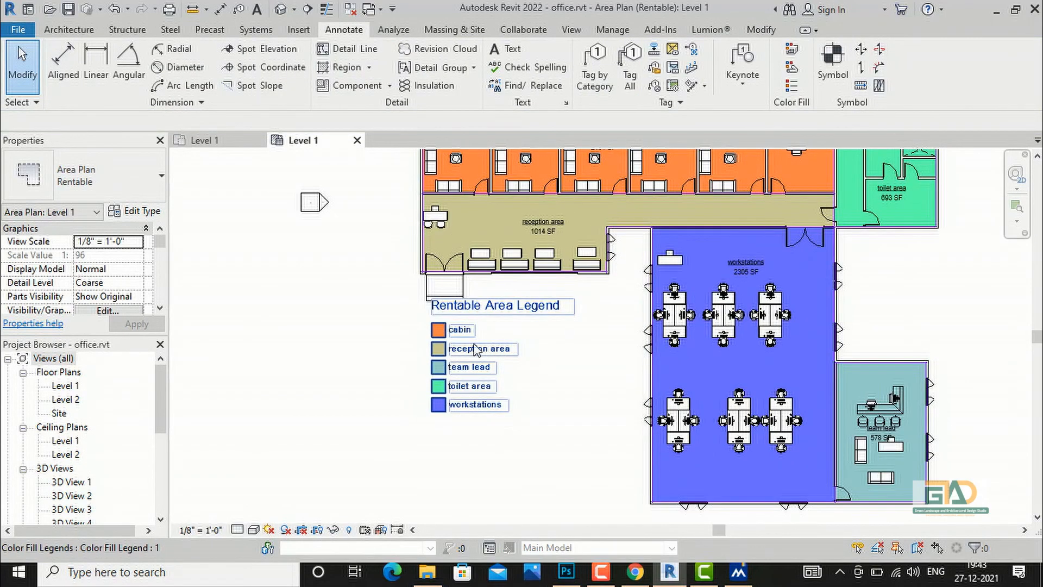
scroll(492, 371, down, 2)
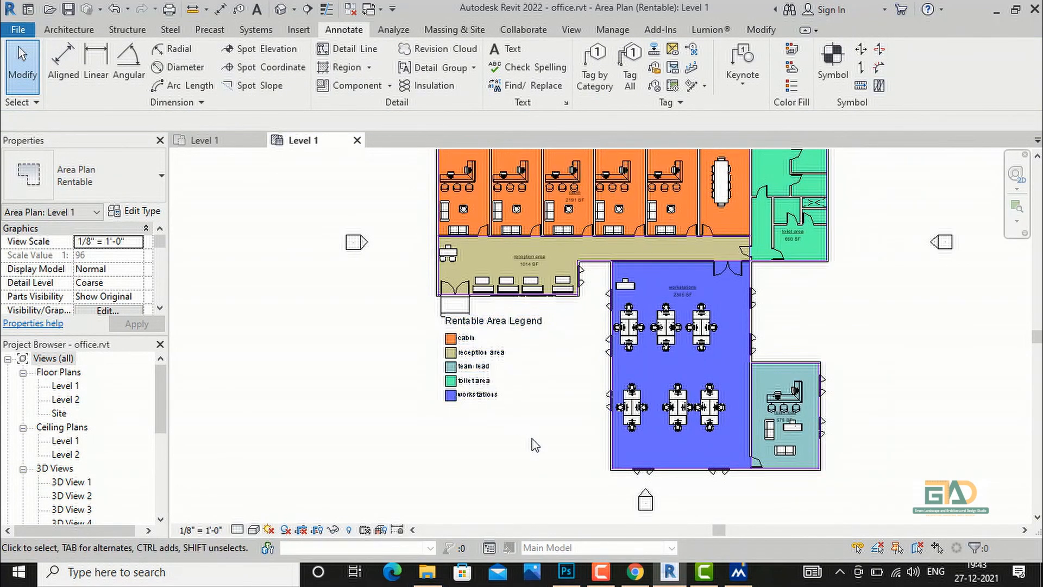
scroll(535, 443, down, 1)
scroll(549, 268, up, 1)
scroll(554, 268, up, 4)
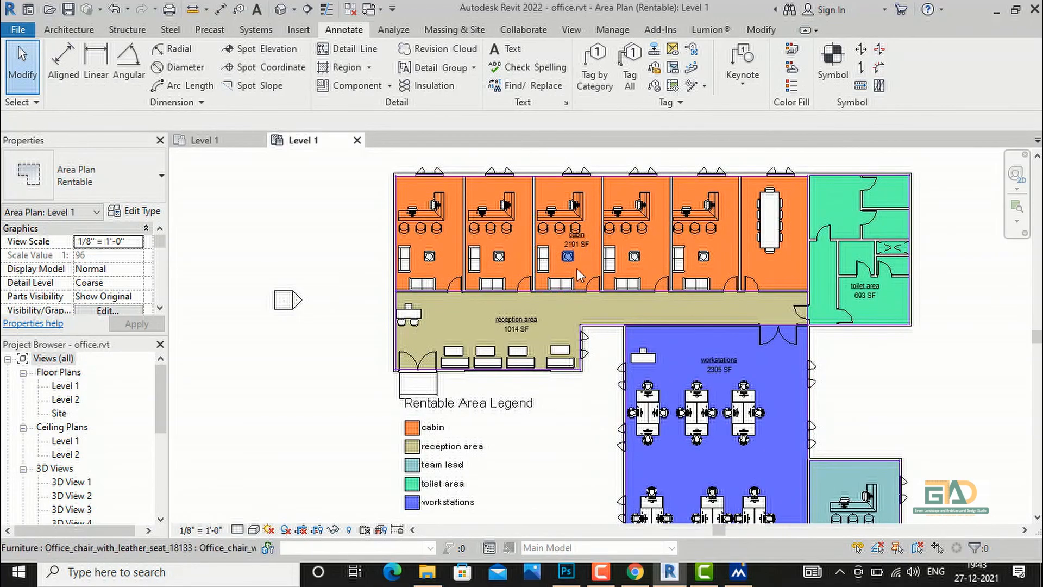
scroll(598, 270, down, 4)
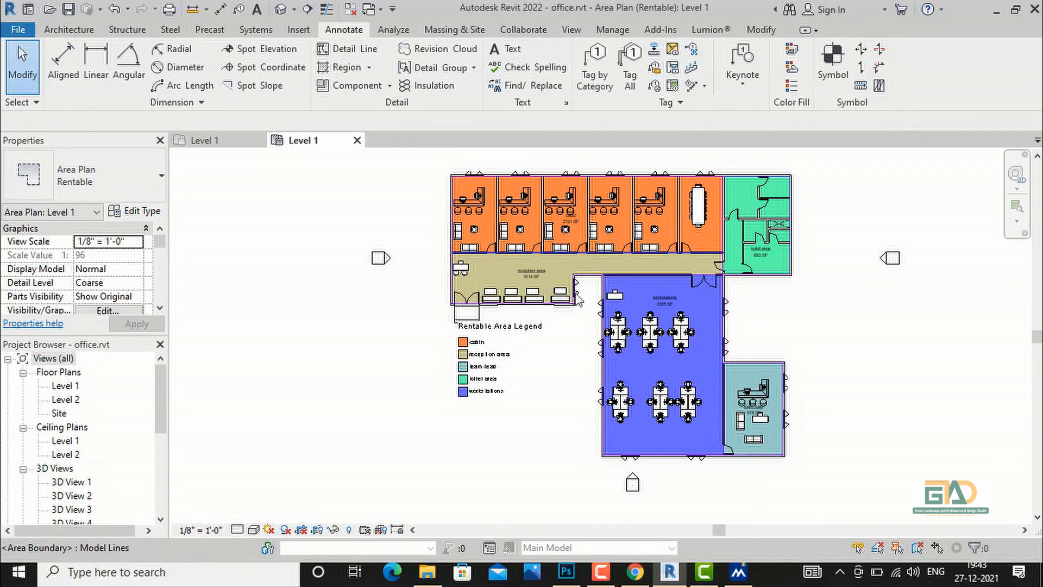
scroll(555, 348, down, 1)
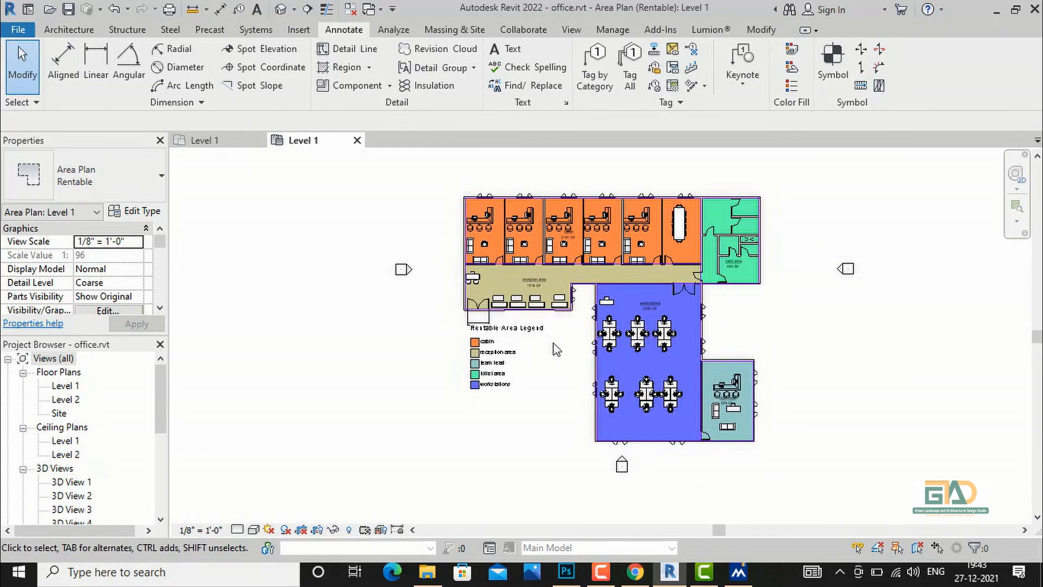